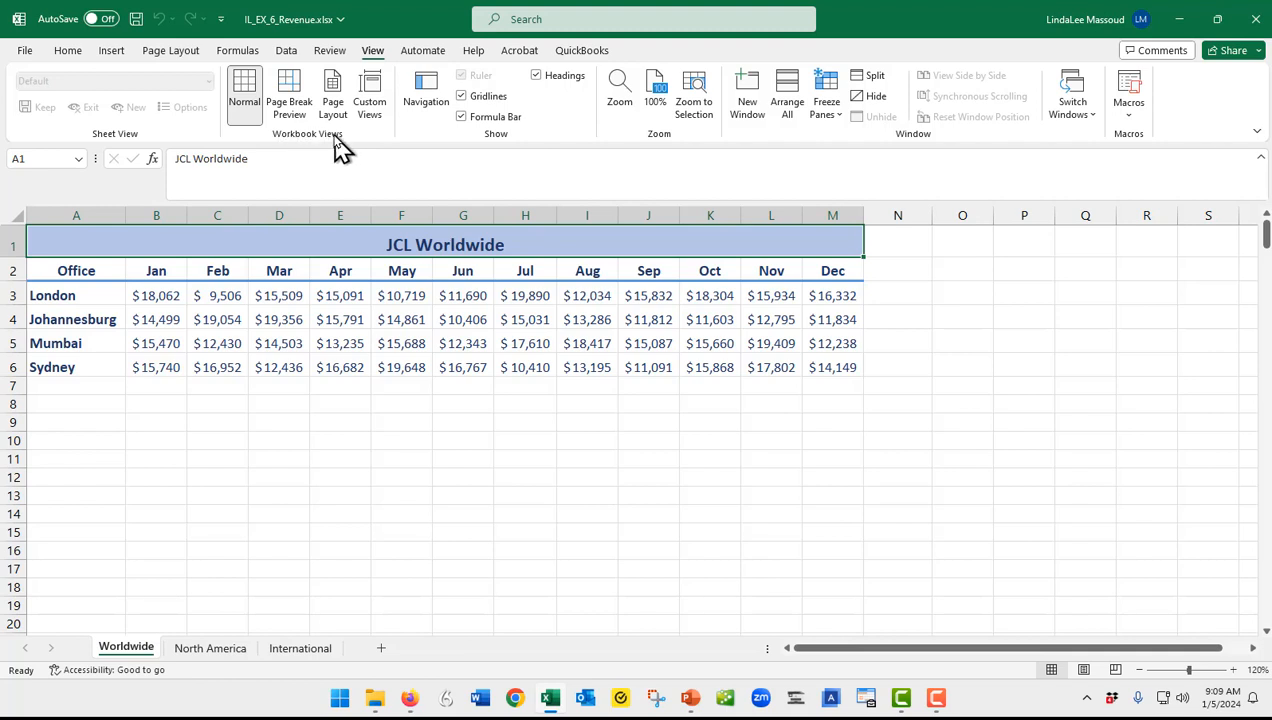
Step: Add a custom view of the Worldwide sheet named Year Revenue, including print settings and hidden rows, columns and filter settings
{"action": "left_click", "coordinate": [372, 97]}
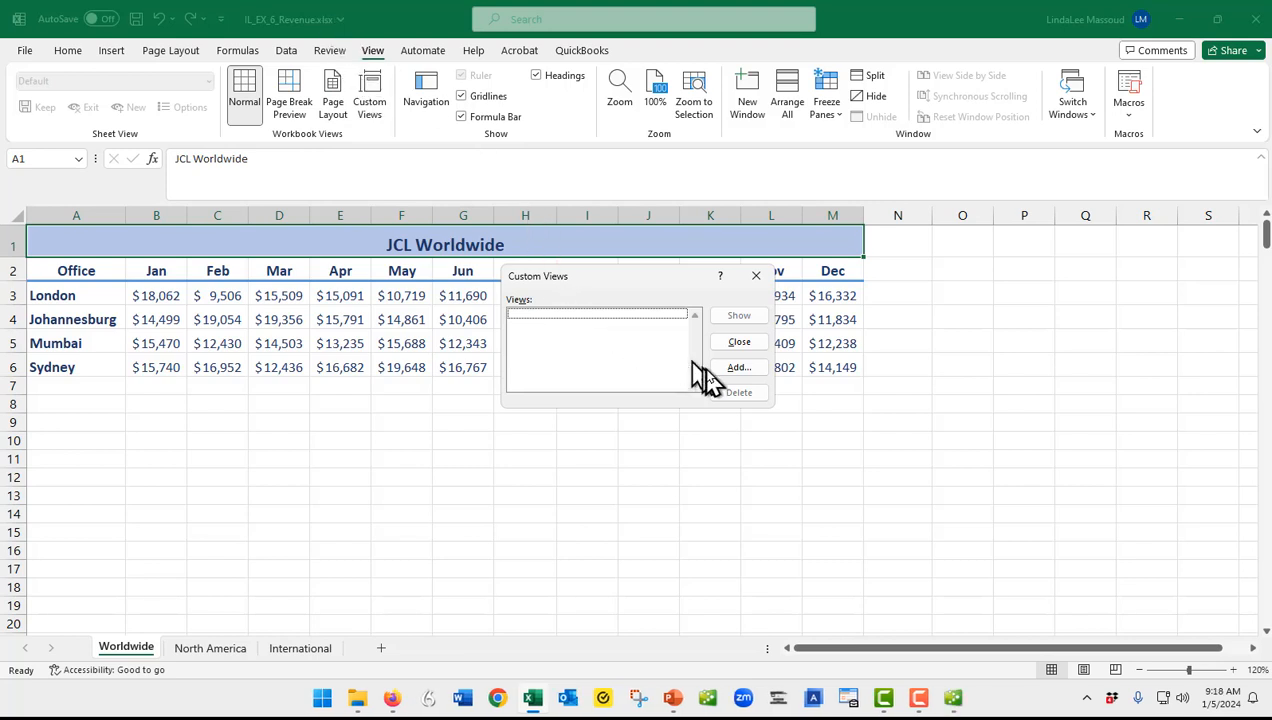
{"action": "left_click", "coordinate": [737, 370]}
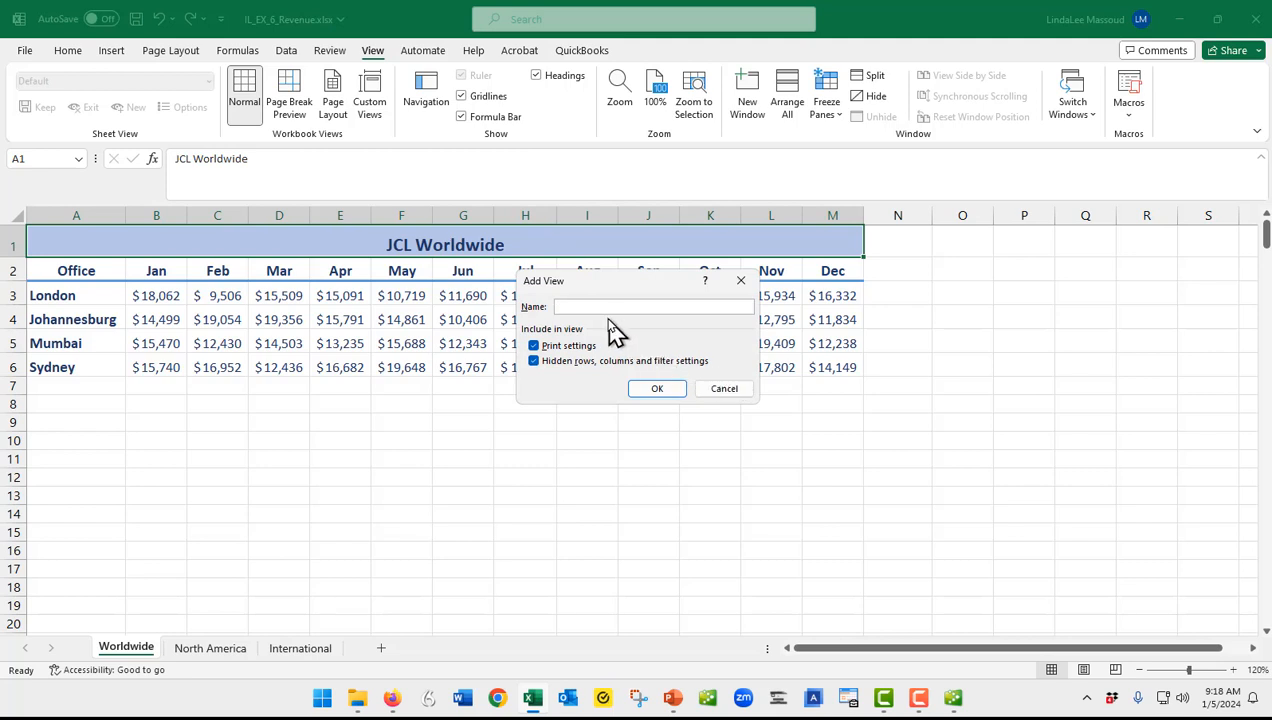
{"action": "type", "text": "Year Revenue"}
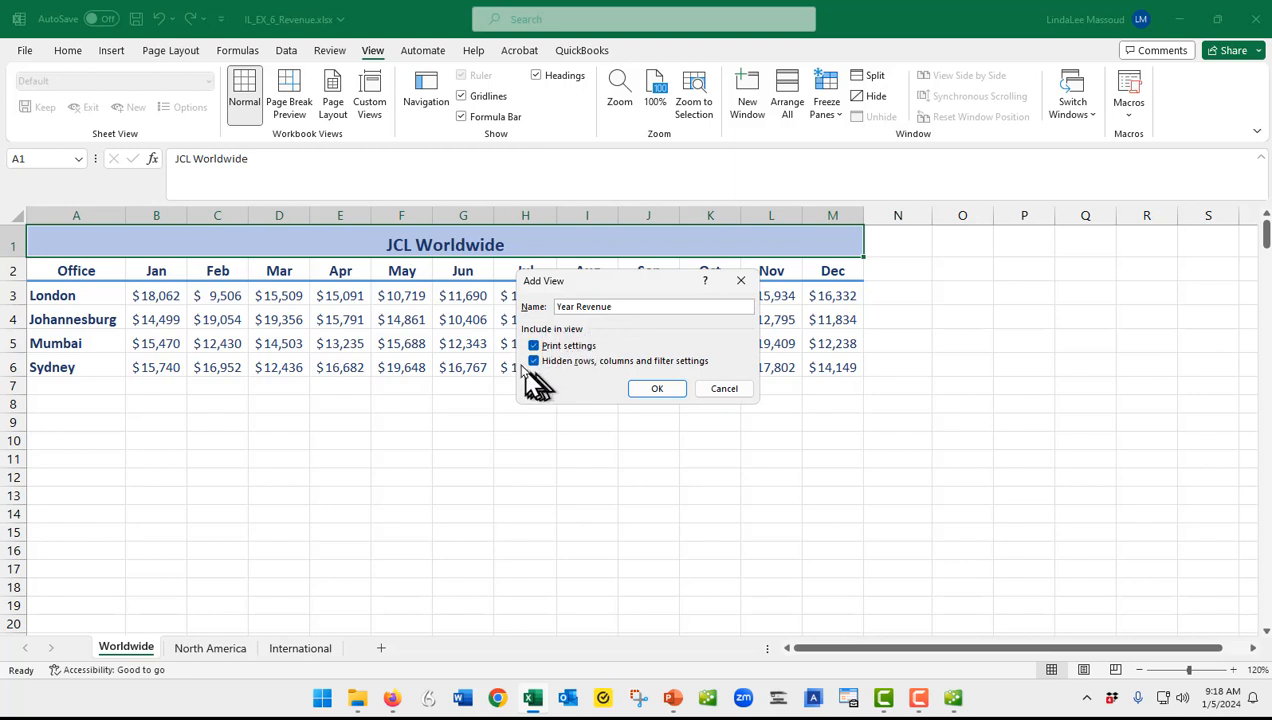
{"action": "left_click", "coordinate": [657, 390]}
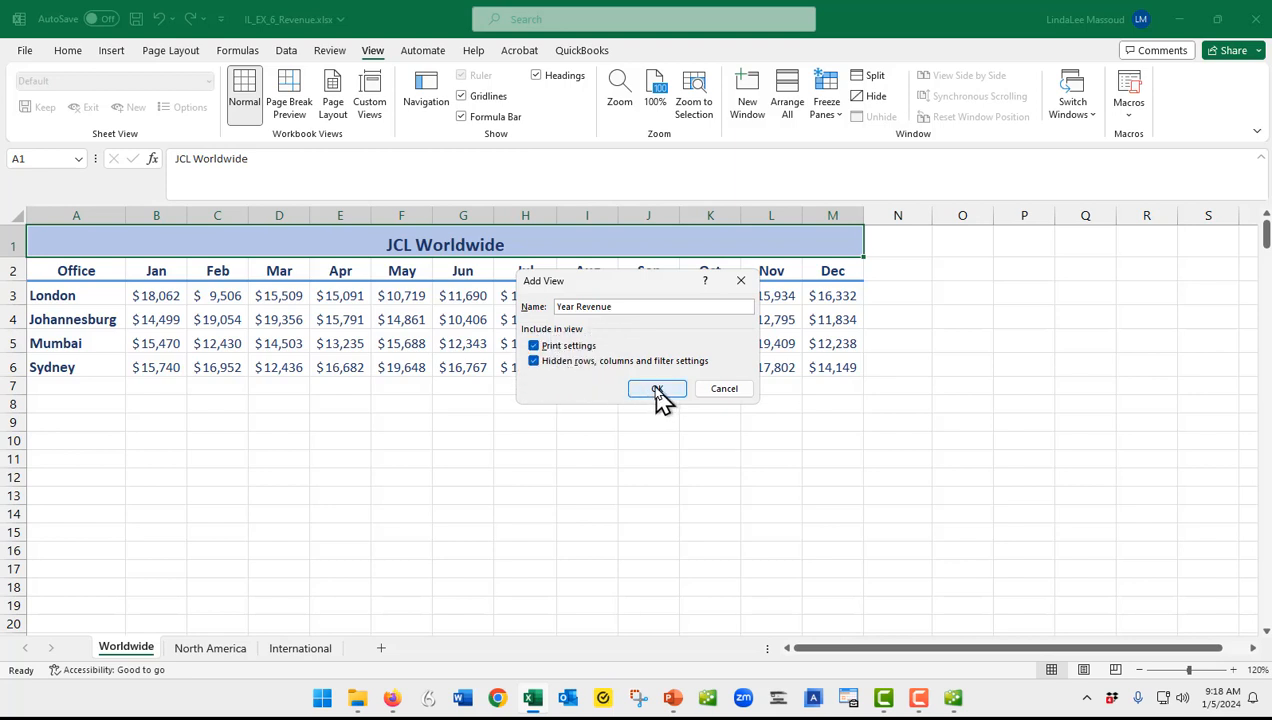
{"action": "left_click", "coordinate": [657, 390]}
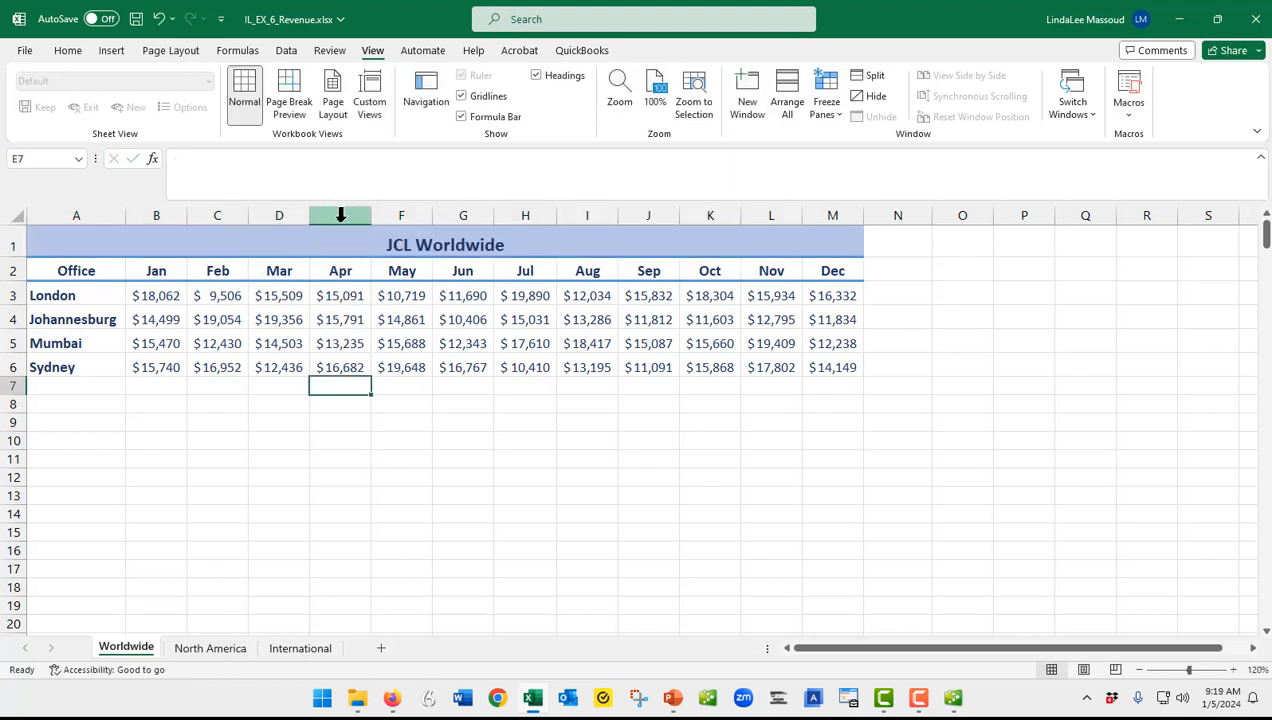
Step: Hide columns E through M, covering Apr to Dec, on the Worldwide sheet
{"action": "left_click_drag", "start_coordinate": [340, 215], "coordinate": [832, 207]}
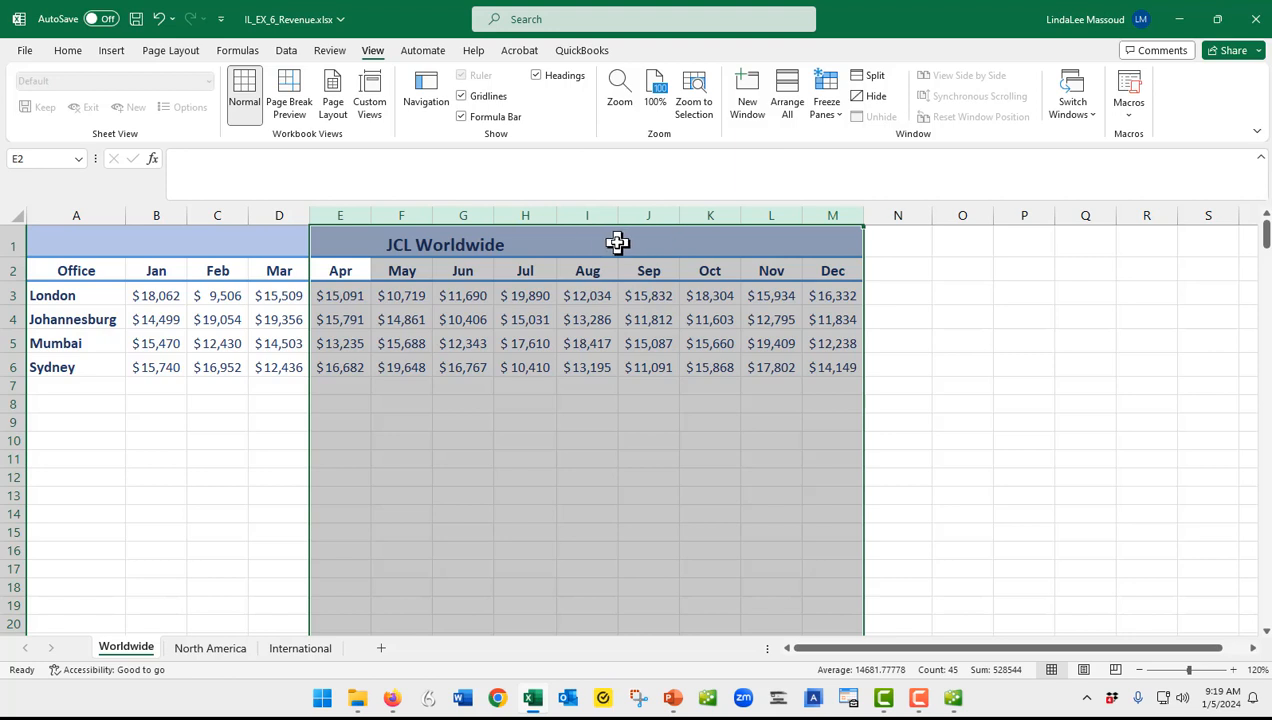
{"action": "right_click", "coordinate": [527, 340]}
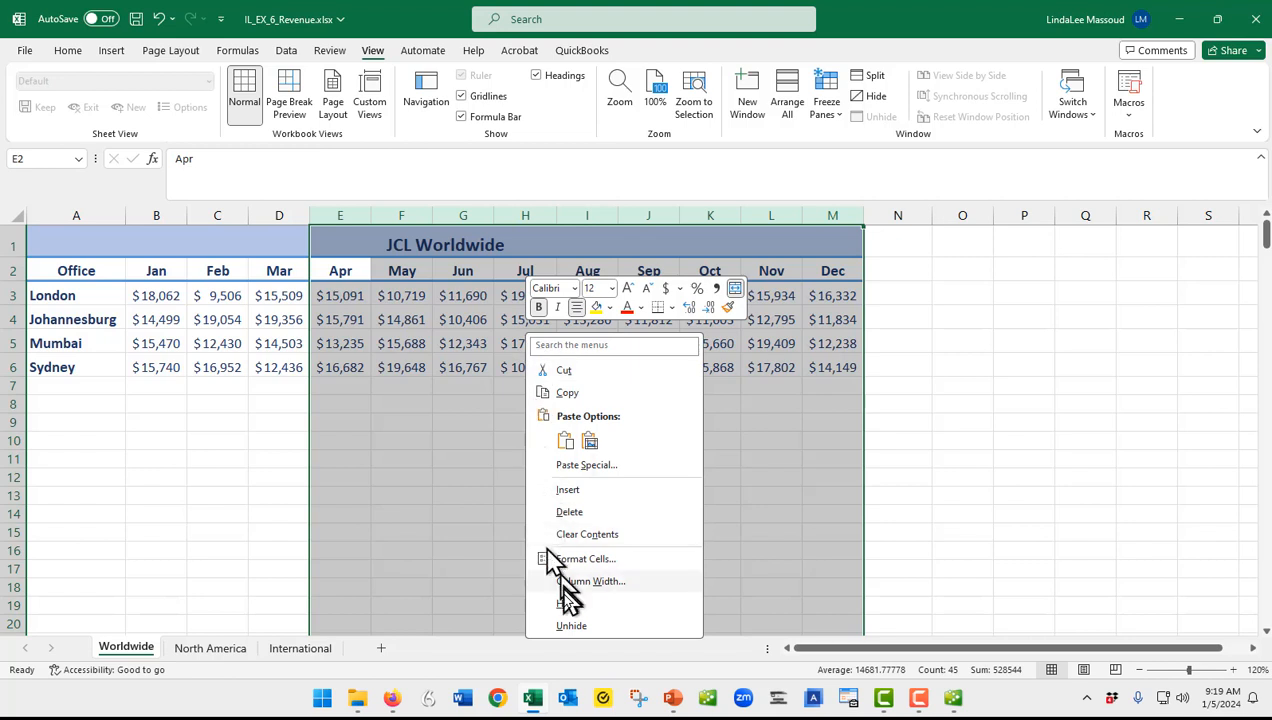
{"action": "left_click", "coordinate": [566, 604]}
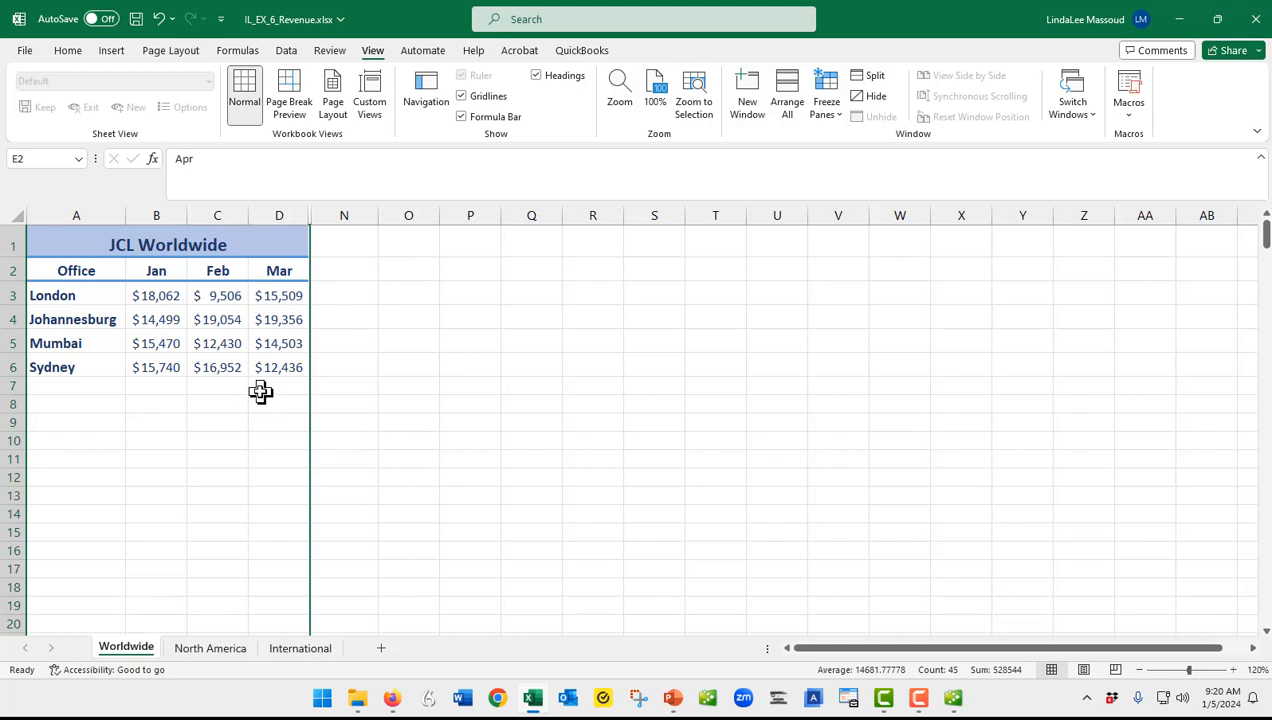
Step: With cell A1 selected, save the current display as a custom view named First Quarter
{"action": "left_click", "coordinate": [65, 244]}
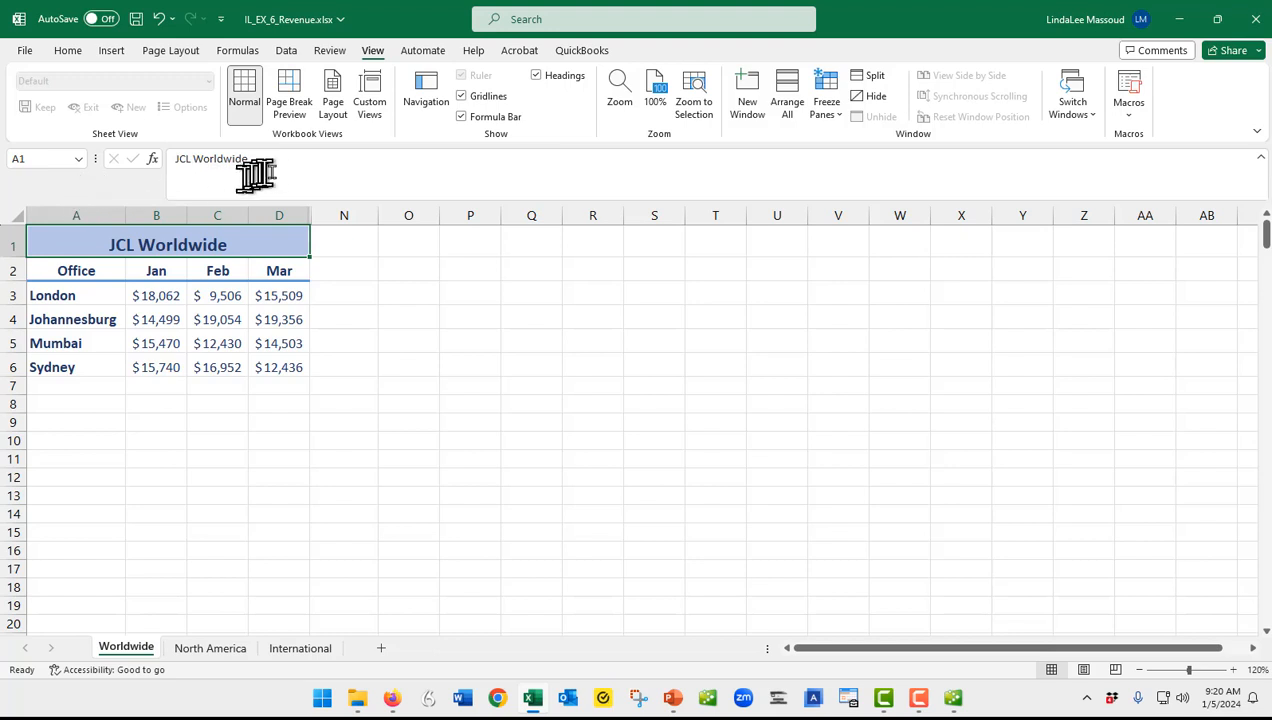
{"action": "left_click", "coordinate": [370, 100]}
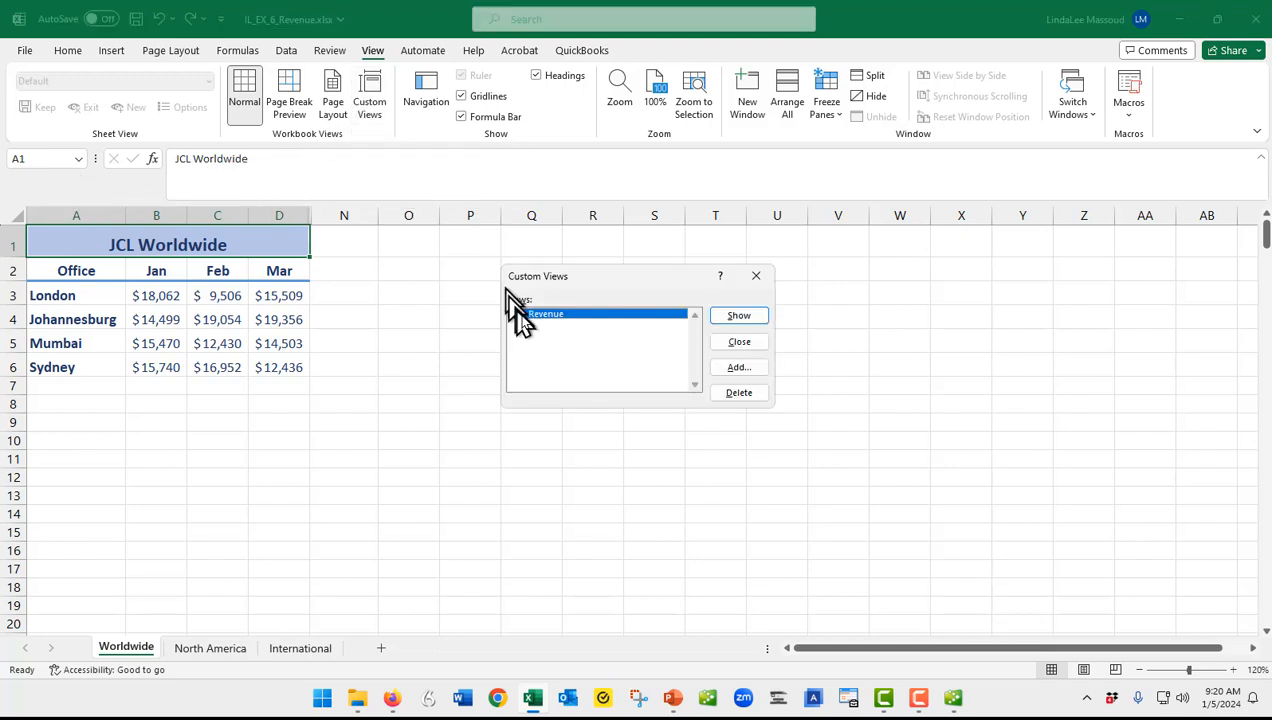
{"action": "left_click", "coordinate": [740, 369]}
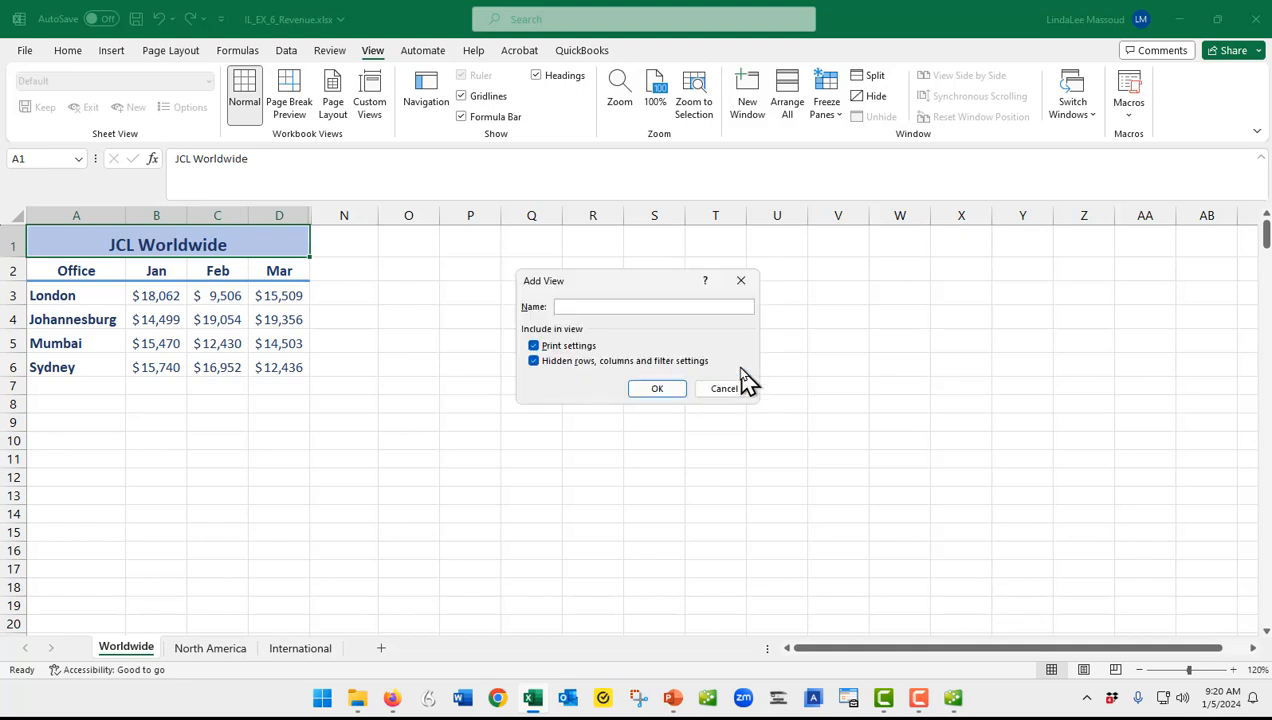
{"action": "type", "text": "First Quarter"}
{"action": "key", "text": "Return"}
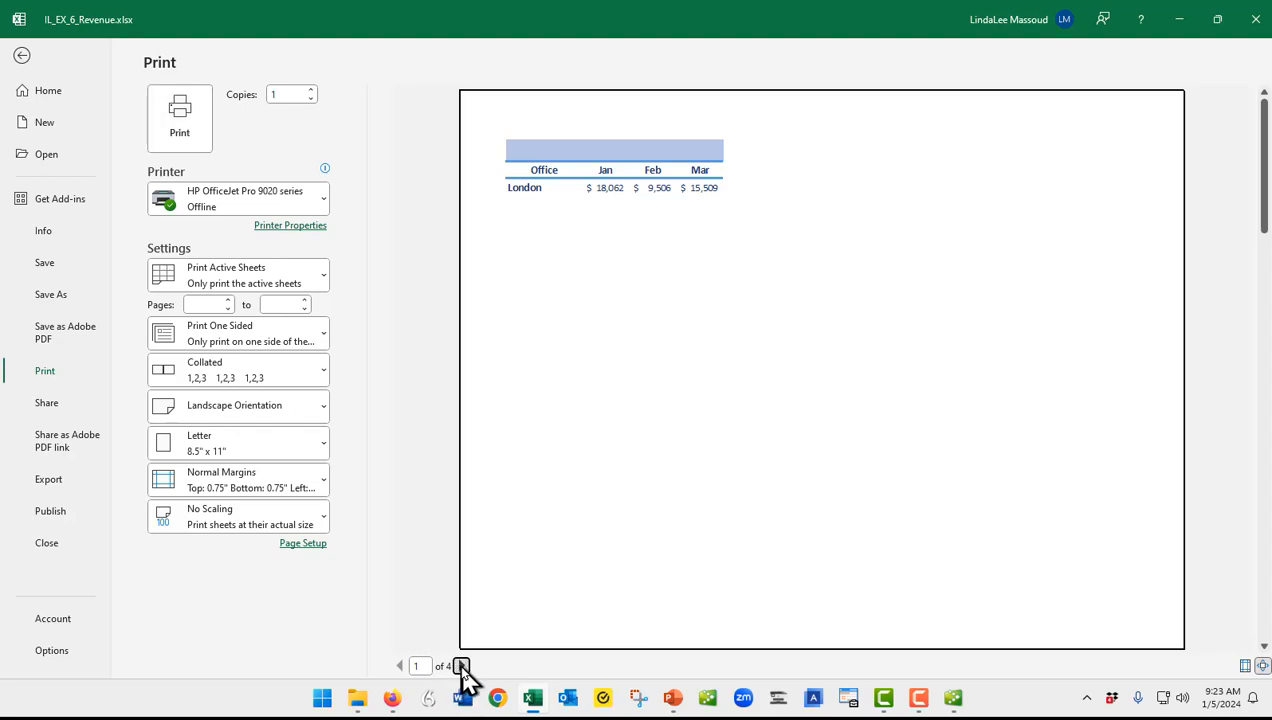
Step: Examine each page of the Worldwide sheet's print preview and return to the worksheet
{"action": "left_click", "coordinate": [462, 666]}
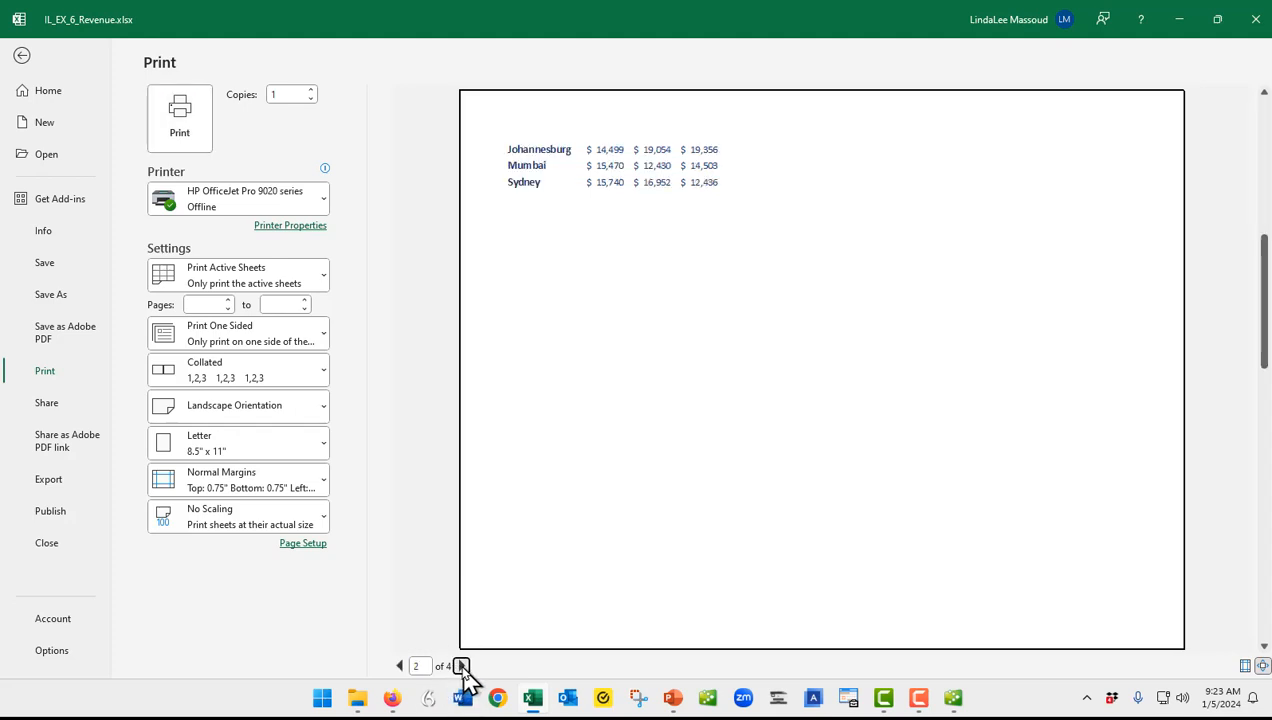
{"action": "left_click", "coordinate": [462, 666]}
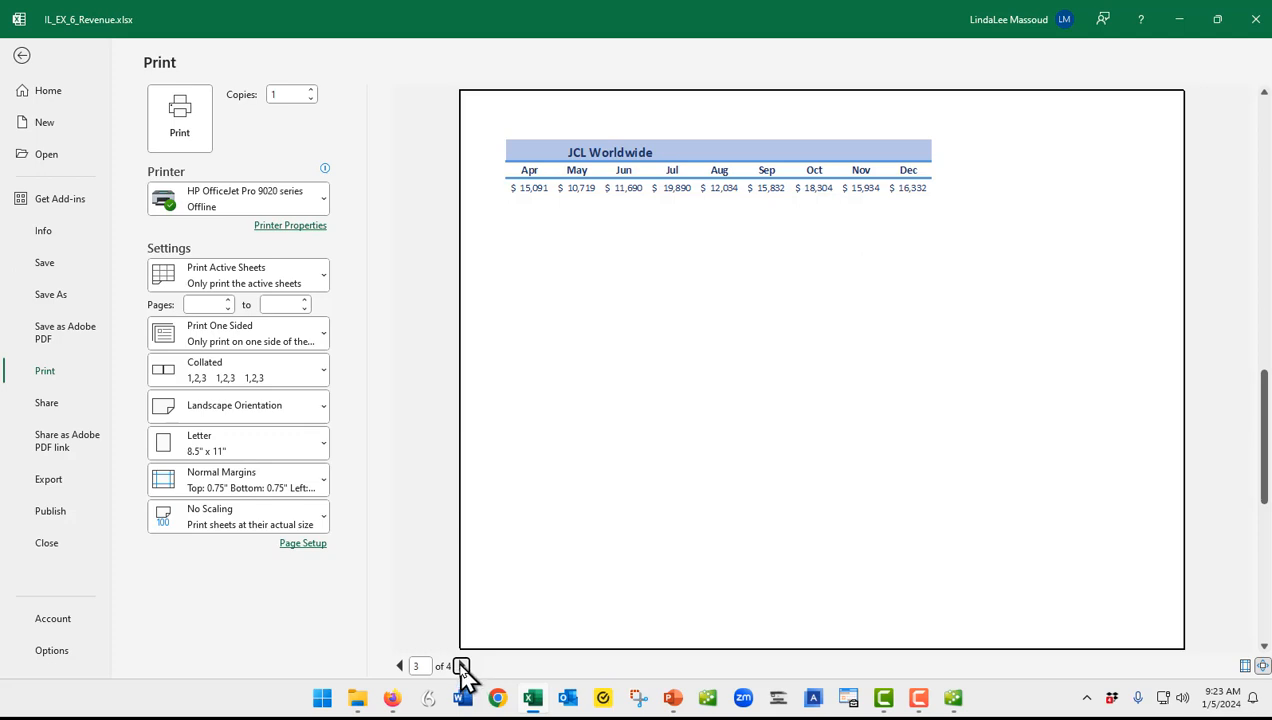
{"action": "left_click", "coordinate": [462, 666]}
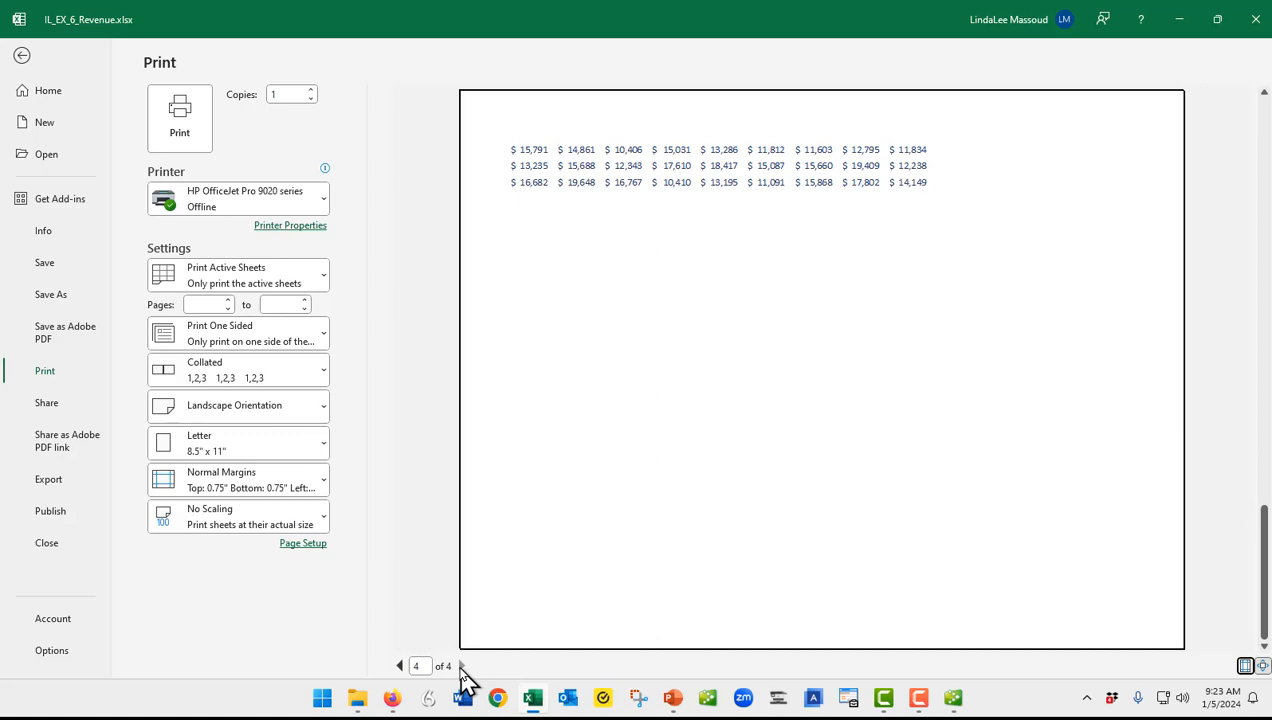
{"action": "left_click", "coordinate": [399, 666]}
{"action": "key", "text": "Escape"}
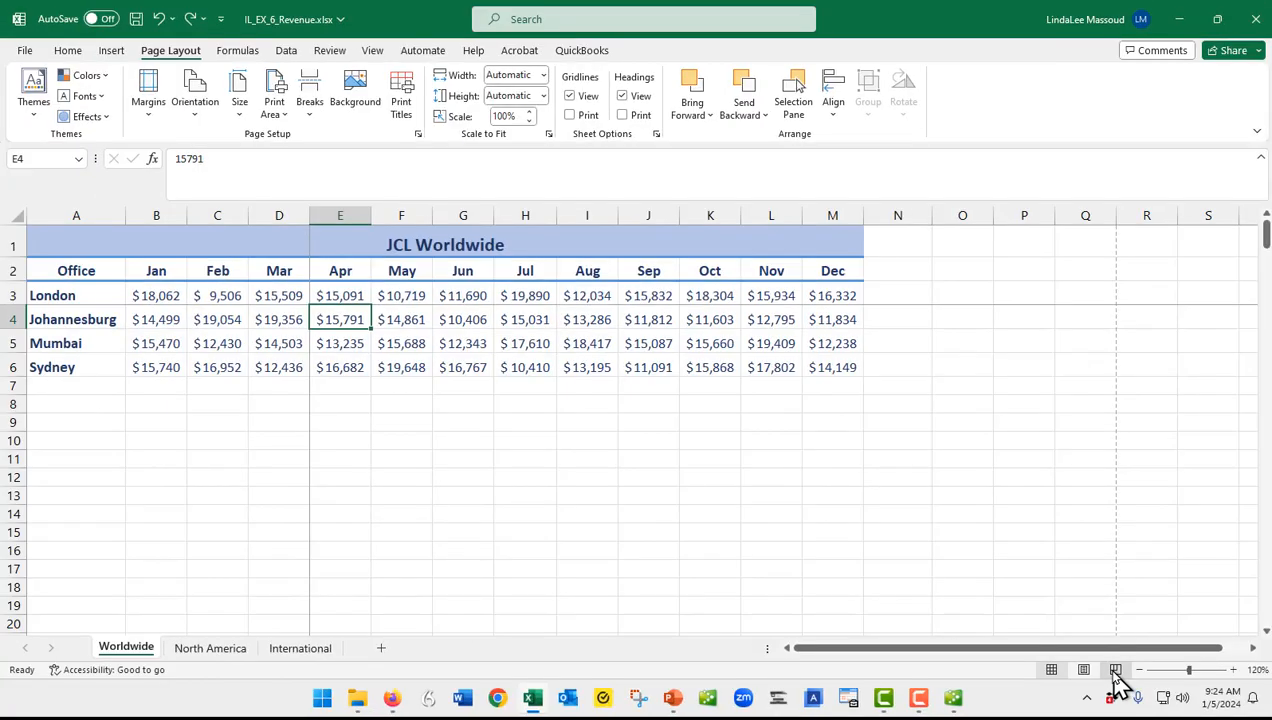
Step: Autofit the Jun column (G) in Page Break Preview and return to Normal view
{"action": "left_click", "coordinate": [1115, 670]}
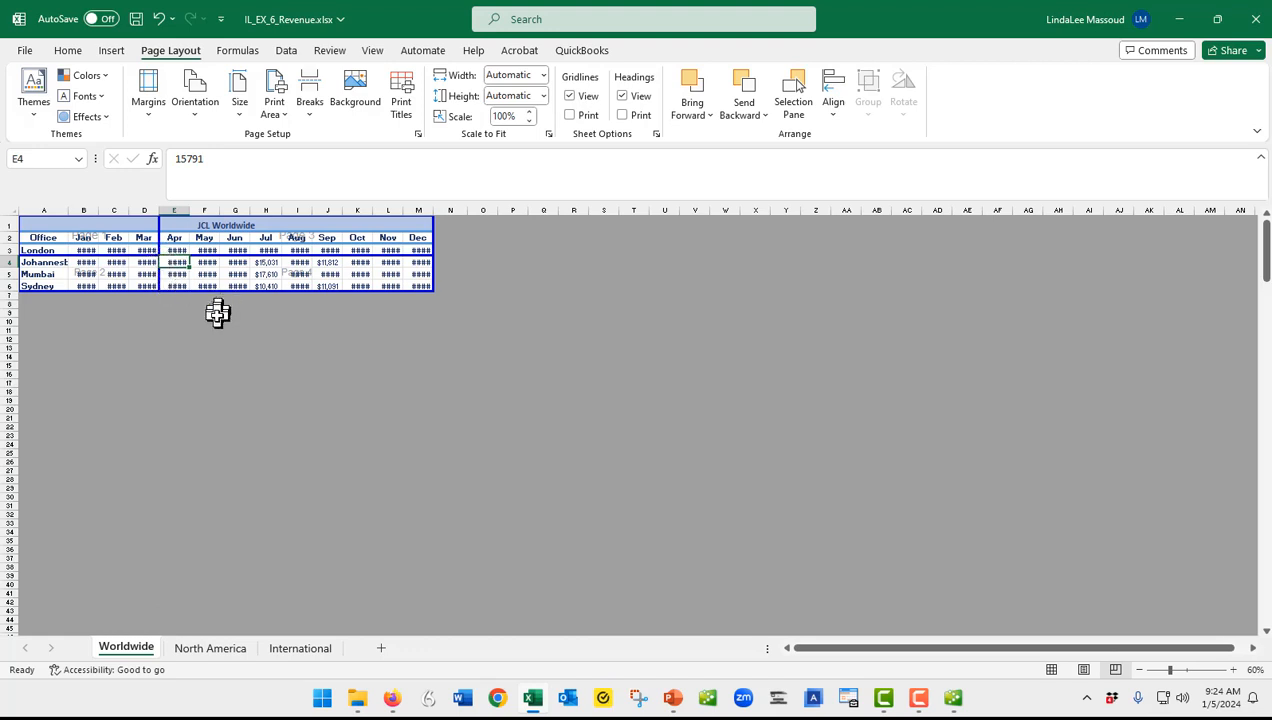
{"action": "double_click", "coordinate": [249, 207]}
{"action": "left_click", "coordinate": [248, 207]}
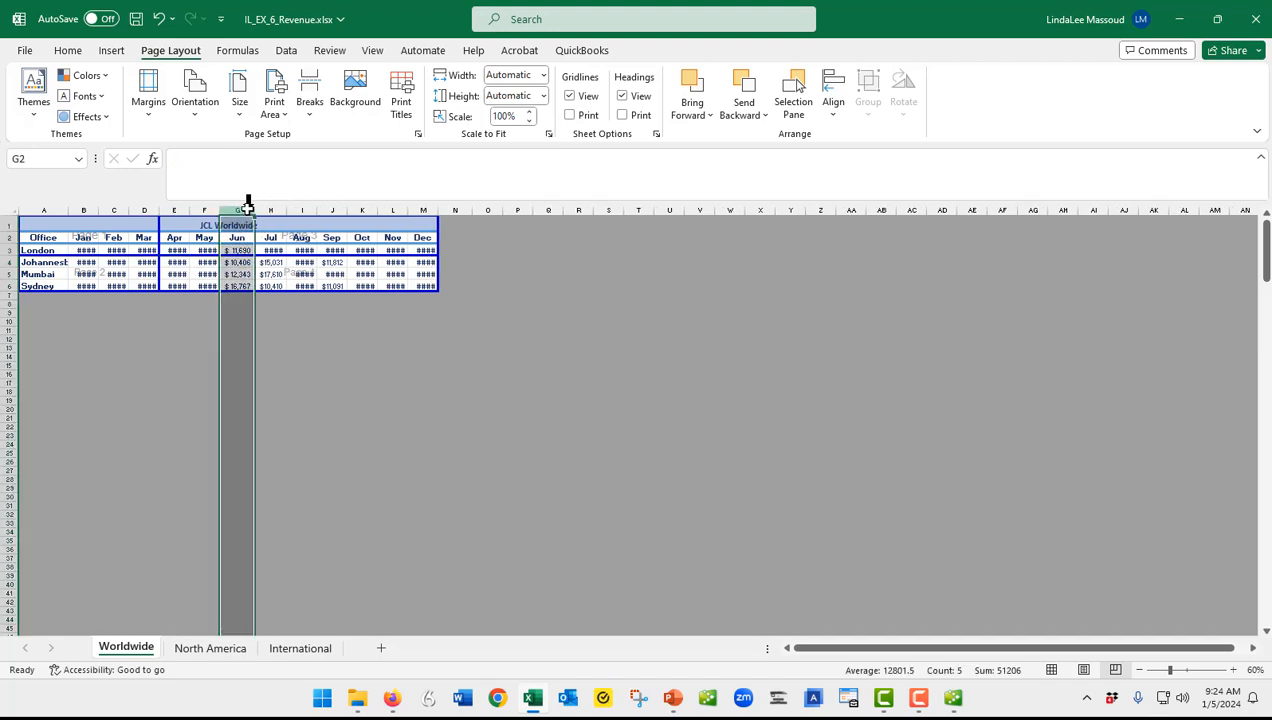
{"action": "left_click", "coordinate": [301, 375]}
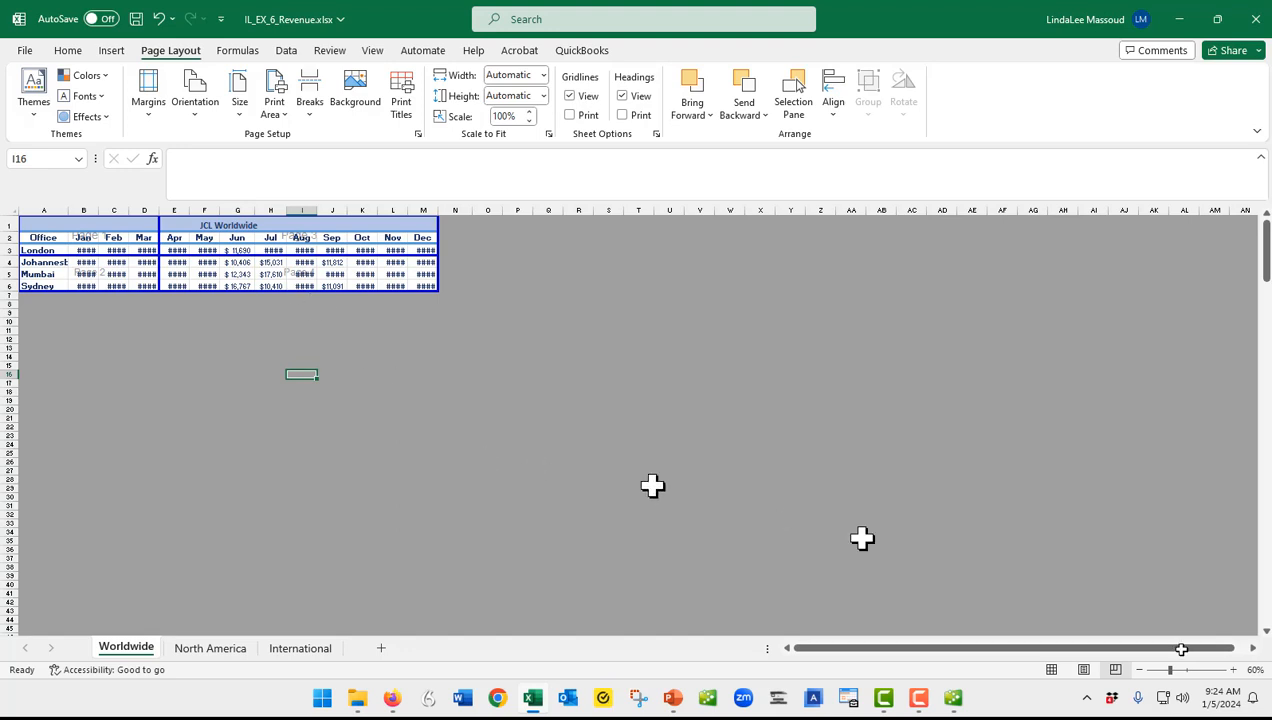
{"action": "left_click", "coordinate": [1051, 670]}
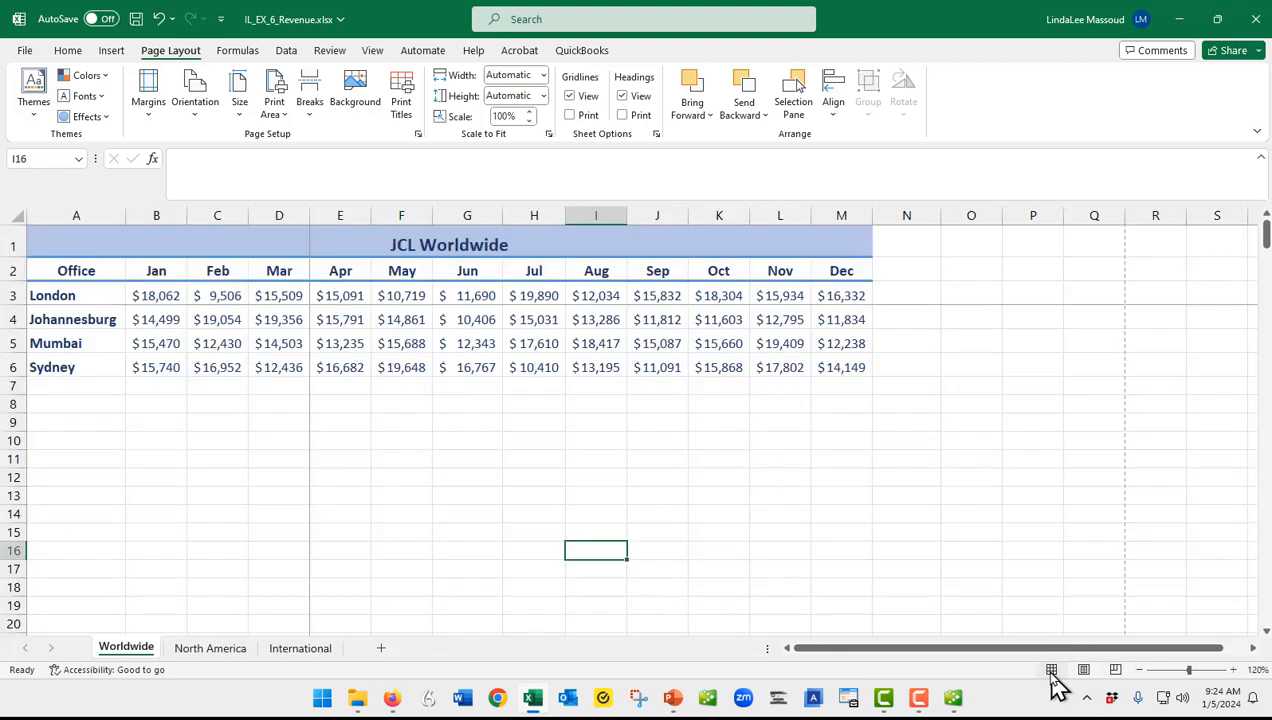
Step: Reset all page breaks on the Worldwide sheet and save the workbook
{"action": "left_click", "coordinate": [401, 386]}
{"action": "left_click", "coordinate": [309, 102]}
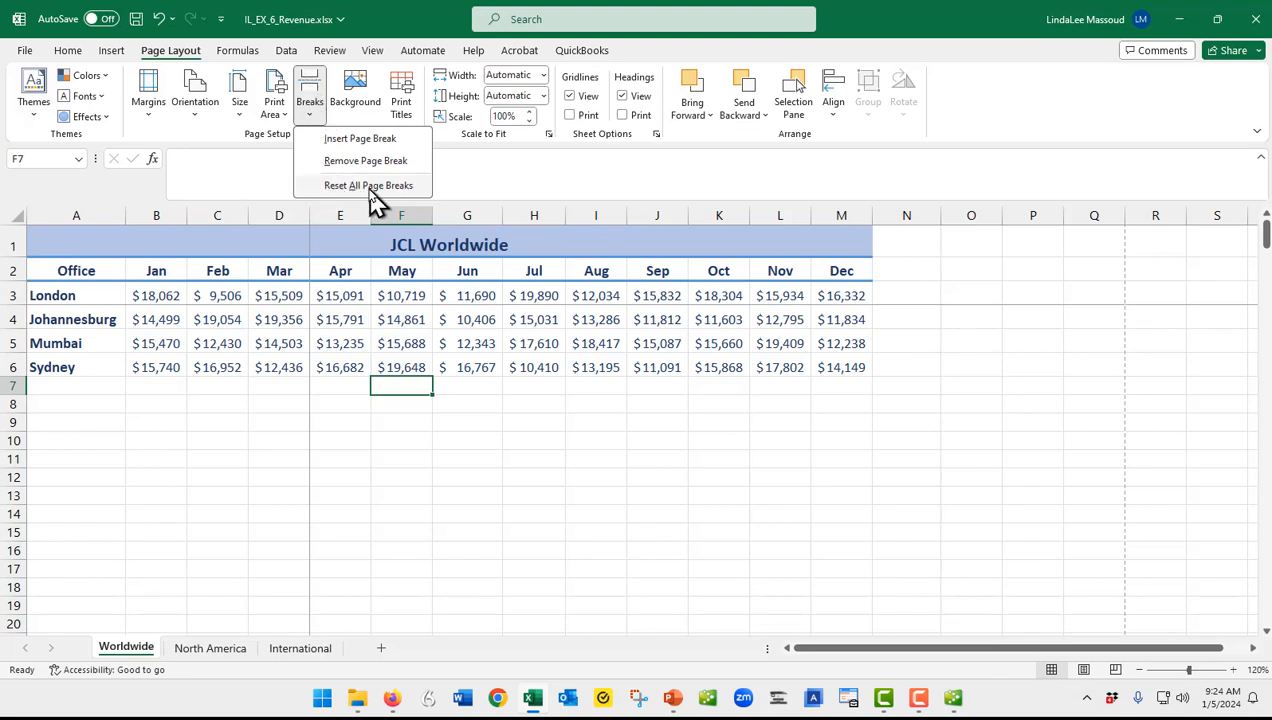
{"action": "left_click", "coordinate": [370, 188]}
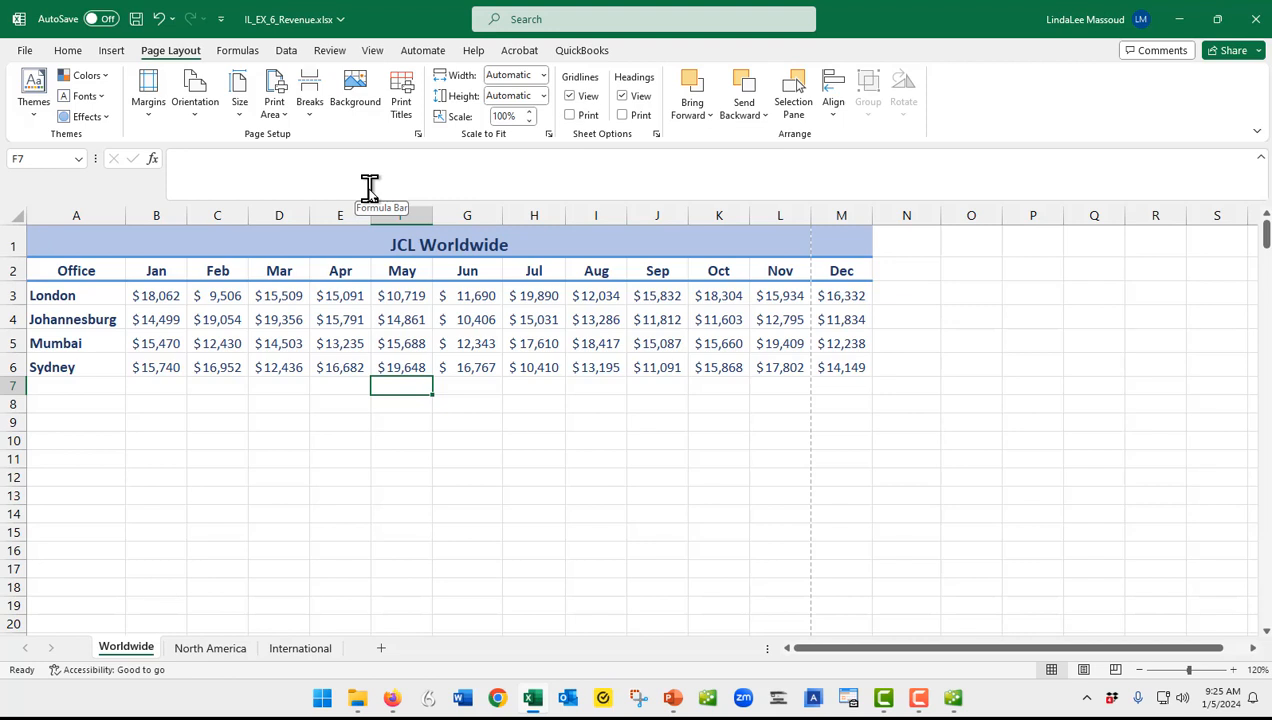
{"action": "key", "text": "ctrl+s"}
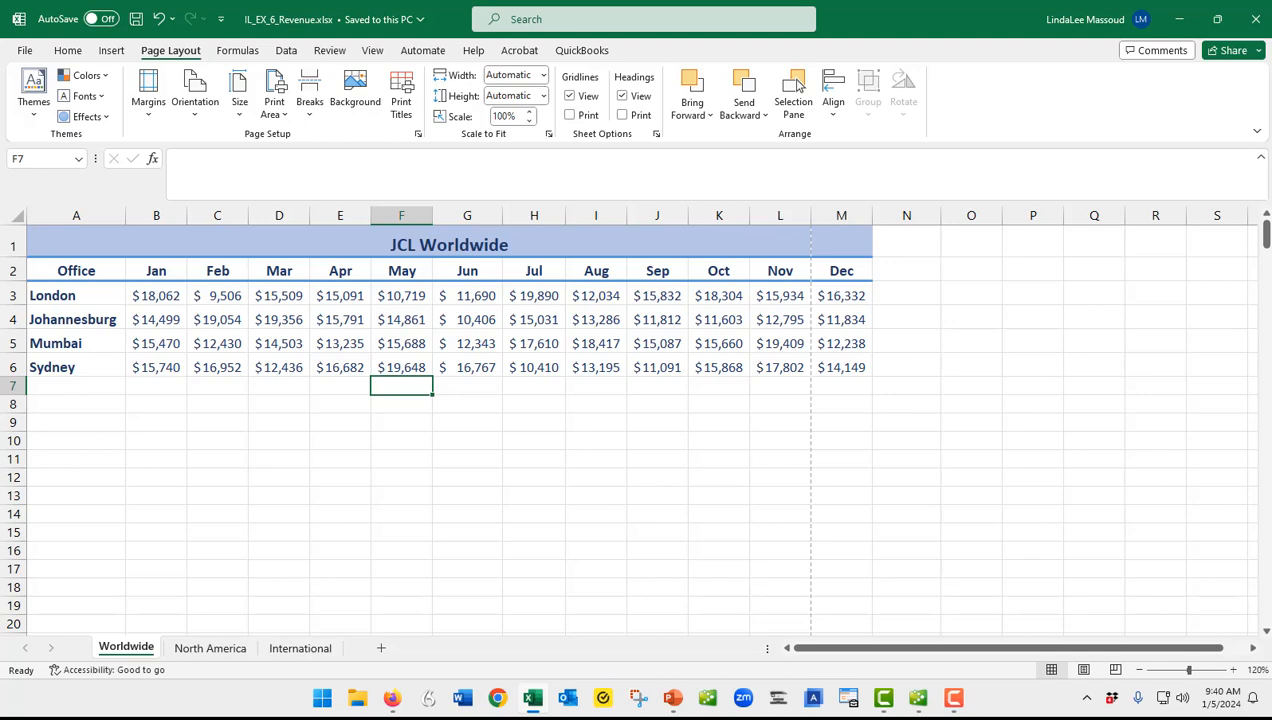
Step: Examine the content types that the Document Inspector can check in the workbook, and close it without inspecting
{"action": "left_click", "coordinate": [26, 51]}
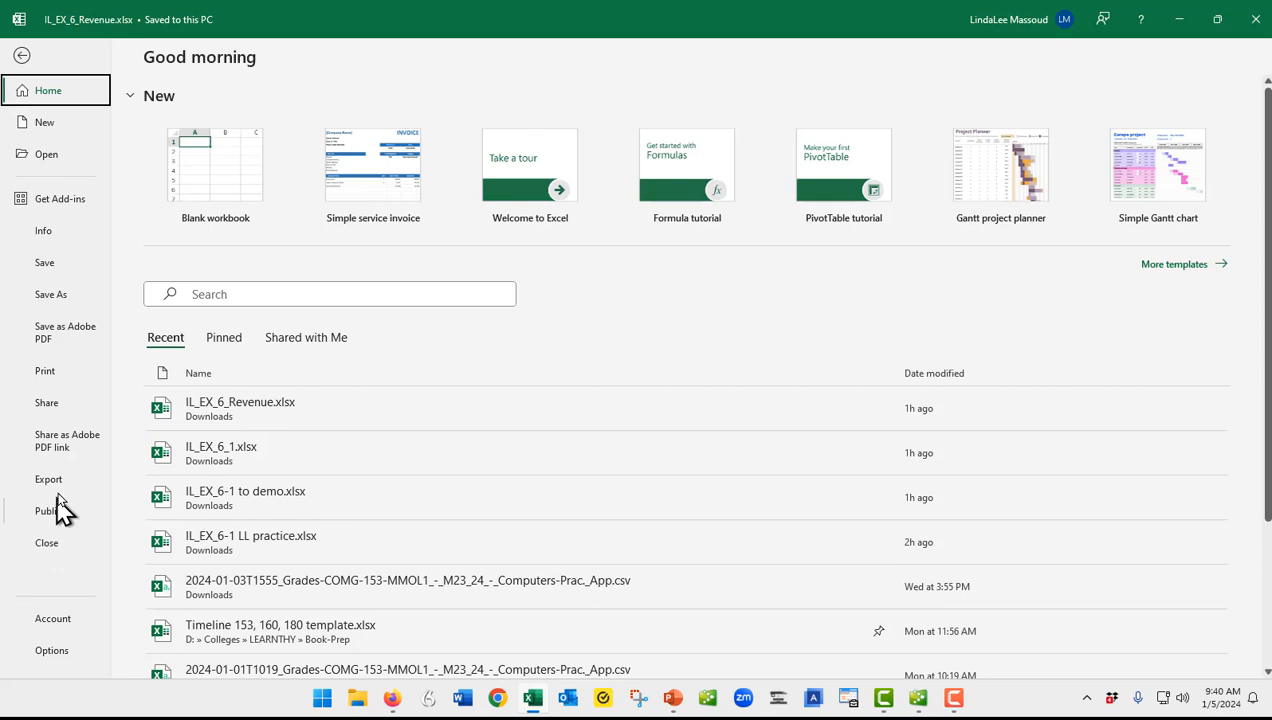
{"action": "left_click", "coordinate": [44, 241]}
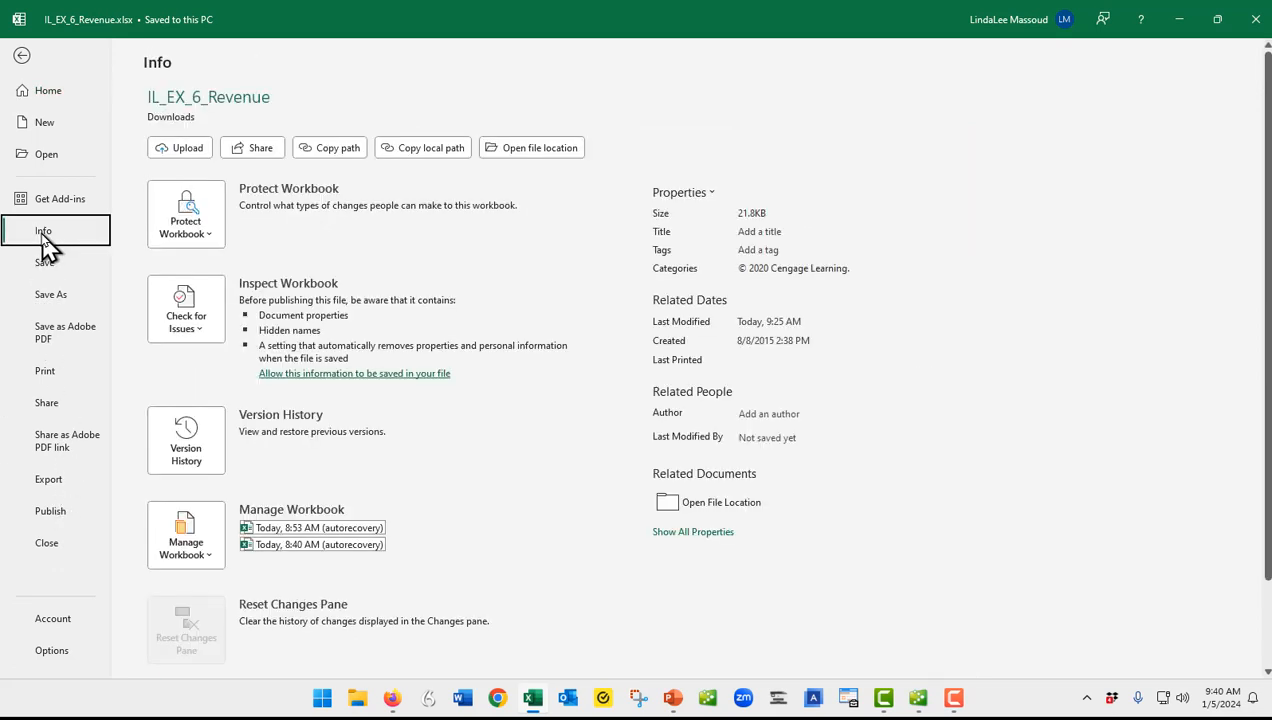
{"action": "left_click", "coordinate": [184, 312]}
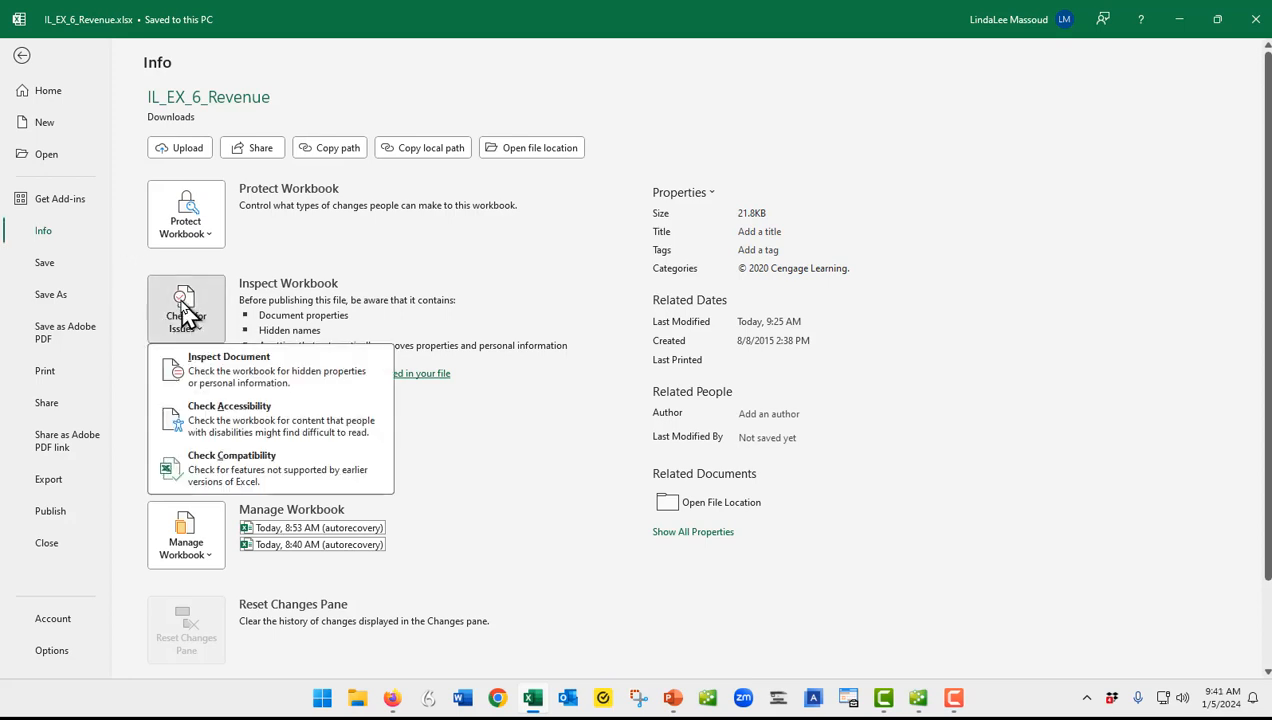
{"action": "left_click", "coordinate": [220, 378]}
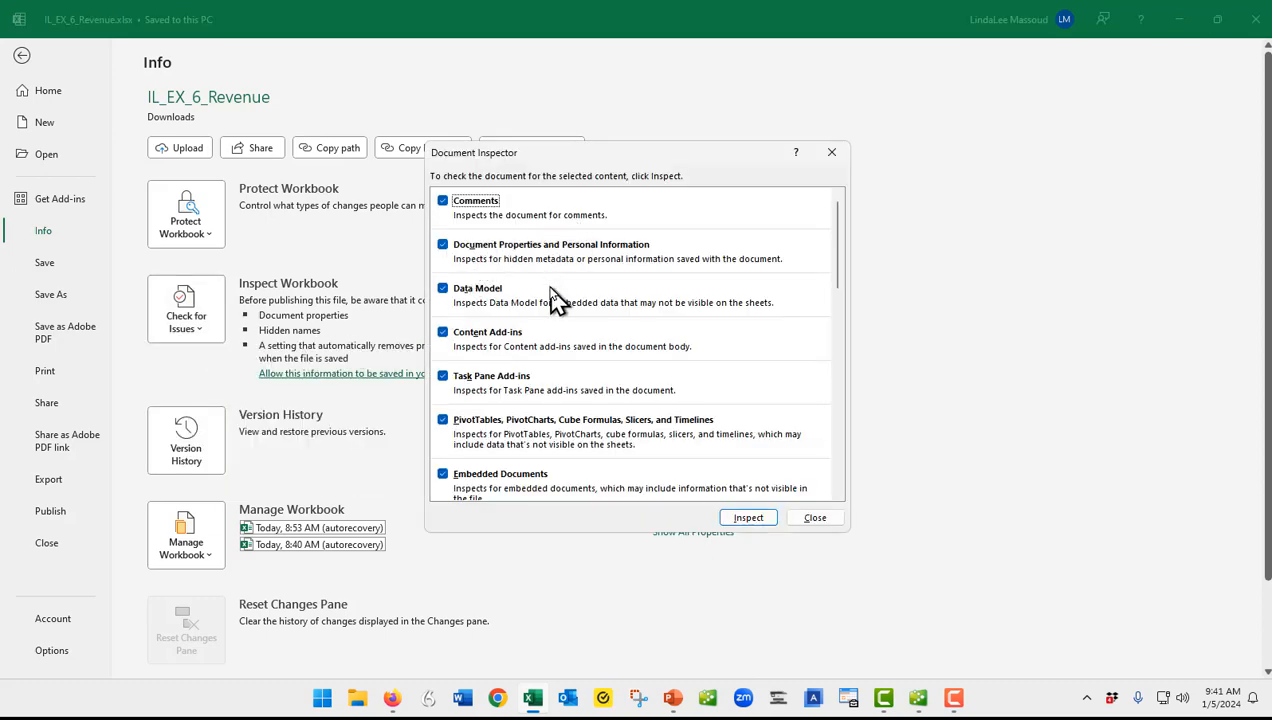
{"action": "scroll", "coordinate": [557, 300], "scroll_direction": "down", "scroll_amount": 10}
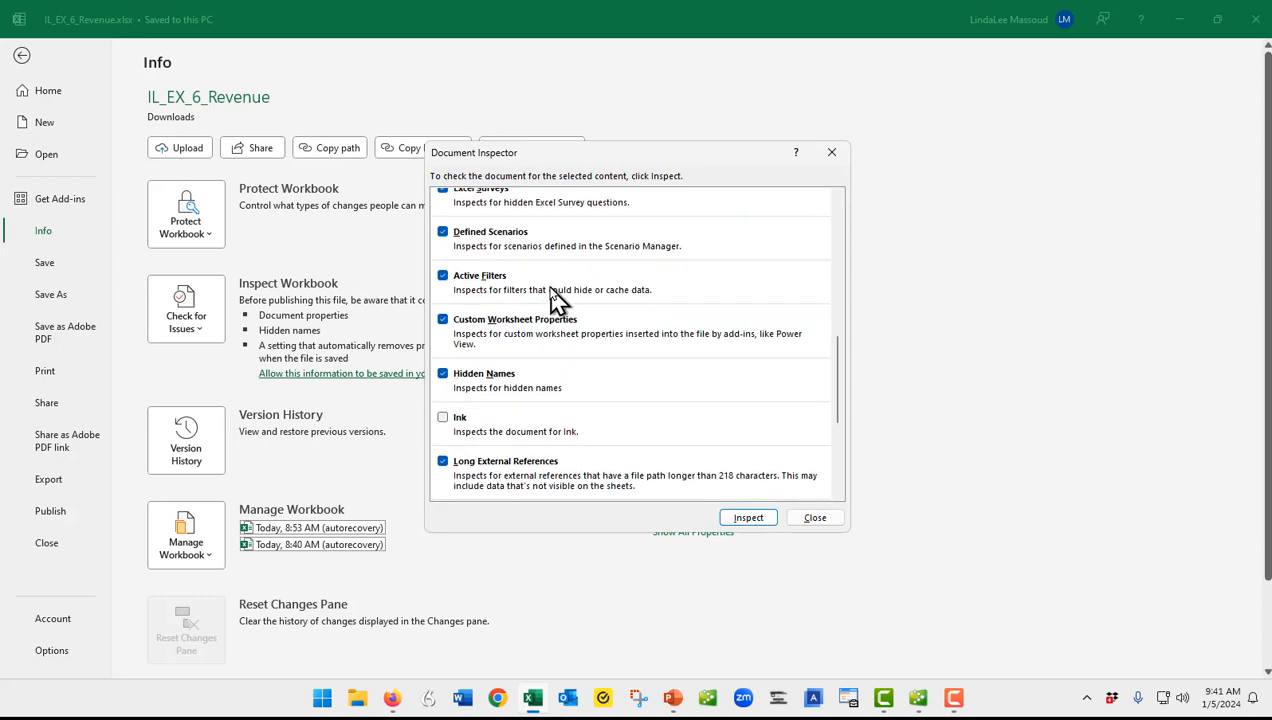
{"action": "scroll", "coordinate": [557, 300], "scroll_direction": "up", "scroll_amount": 10}
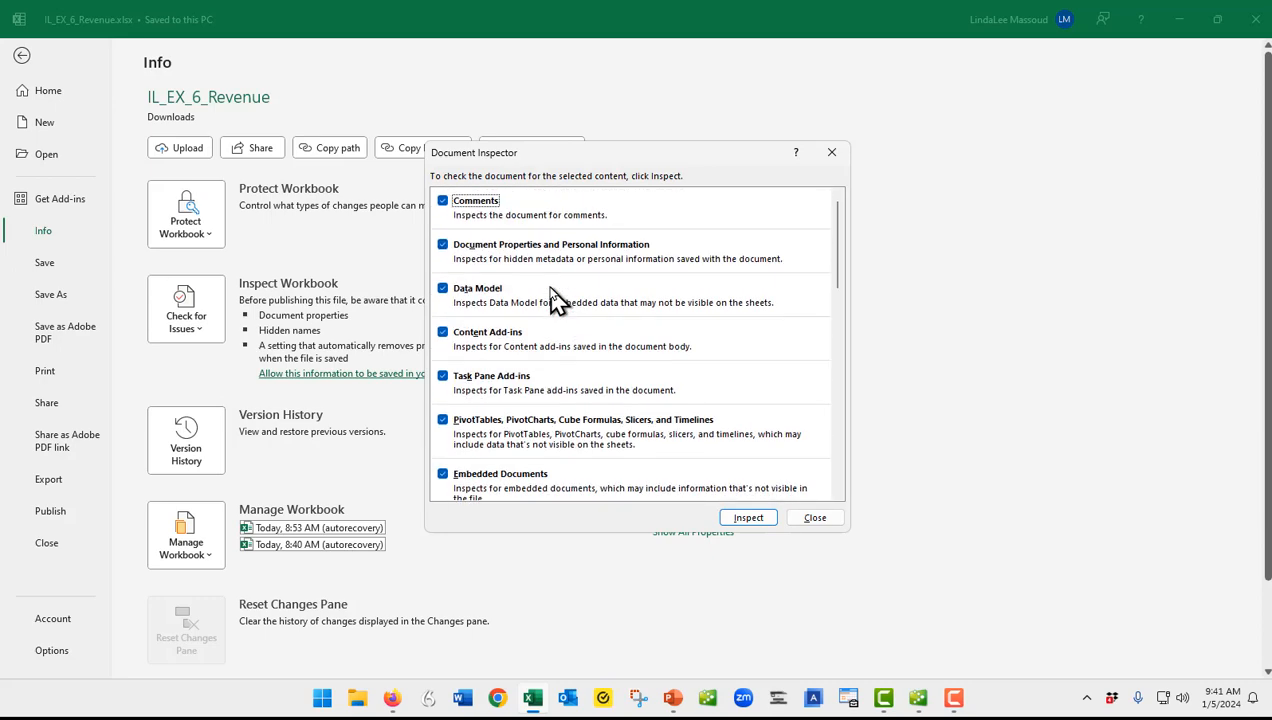
{"action": "scroll", "coordinate": [557, 300], "scroll_direction": "down", "scroll_amount": 10}
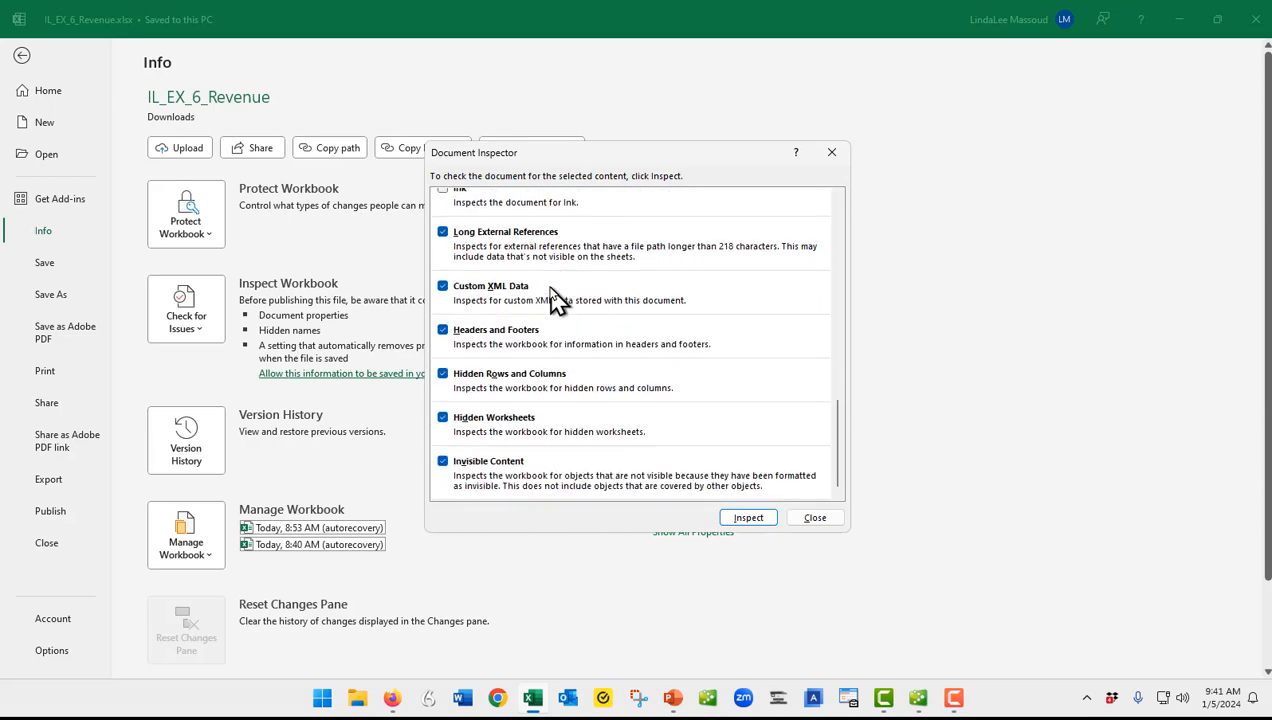
{"action": "scroll", "coordinate": [557, 300], "scroll_direction": "up", "scroll_amount": 10}
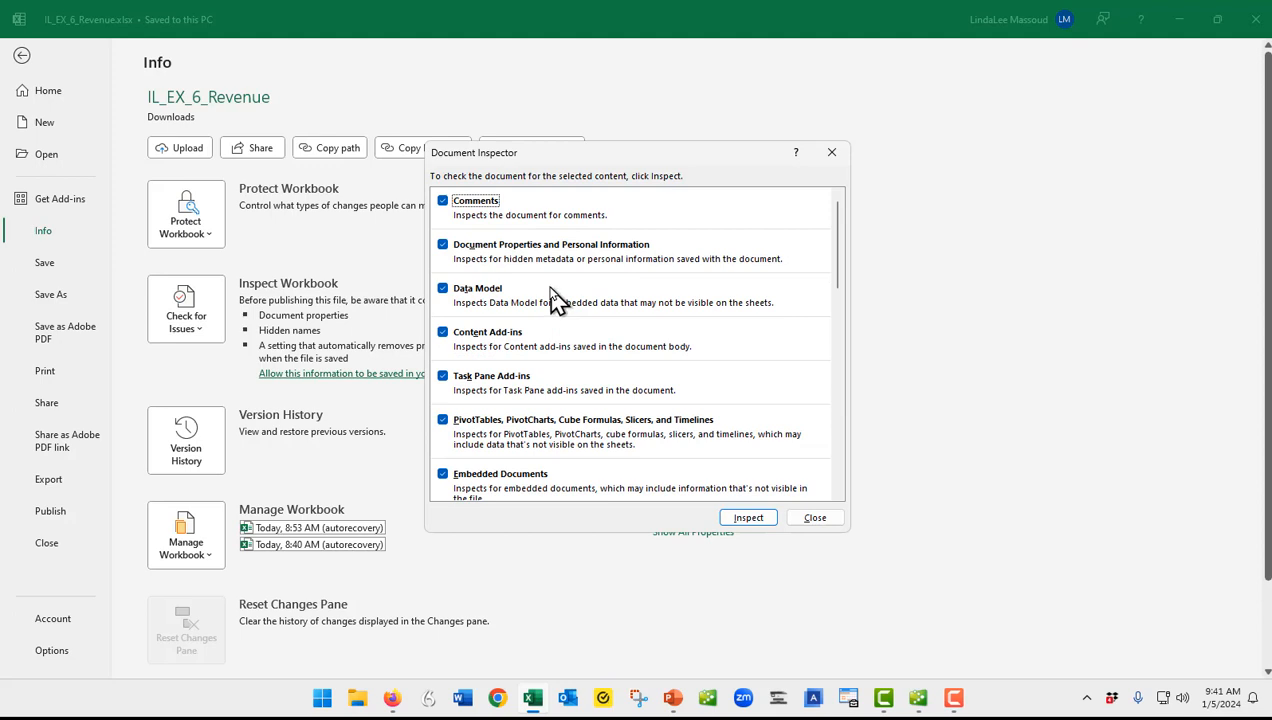
{"action": "left_click", "coordinate": [818, 522]}
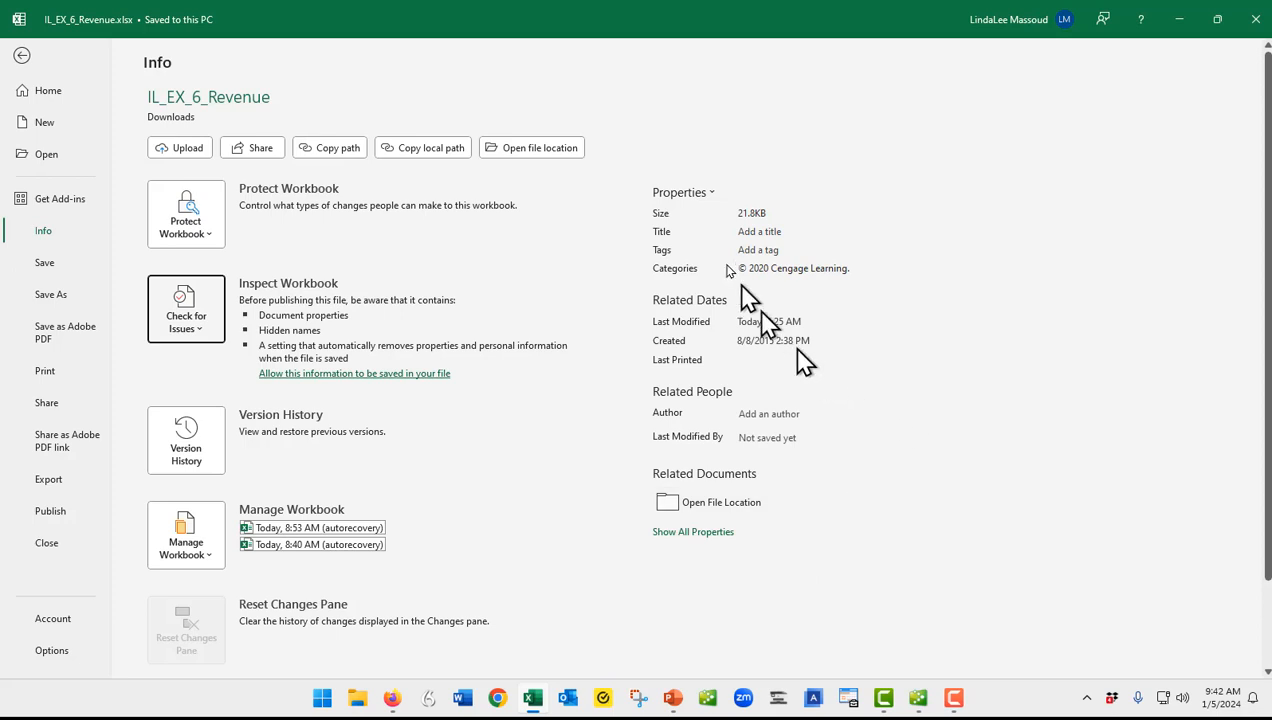
Step: In the workbook's advanced properties, set the title to "Revenue" and the keywords to "Worldwise North American Revenue"
{"action": "left_click", "coordinate": [713, 193]}
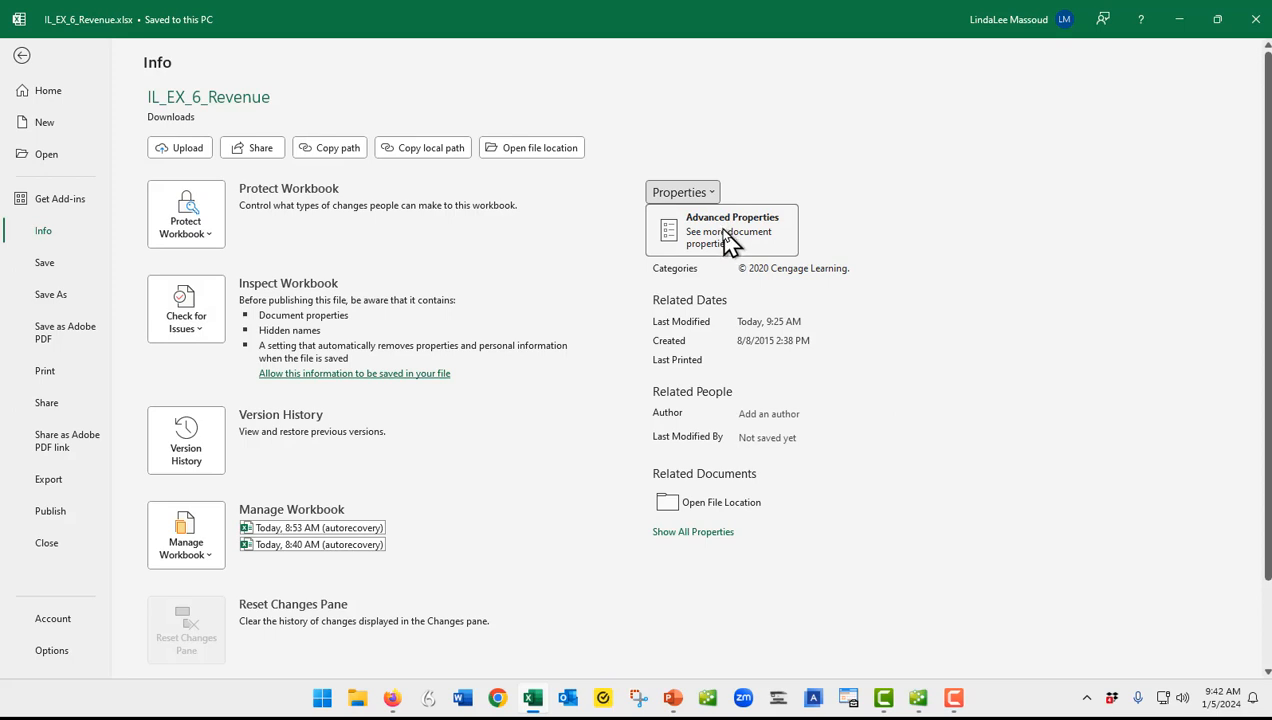
{"action": "left_click", "coordinate": [730, 238]}
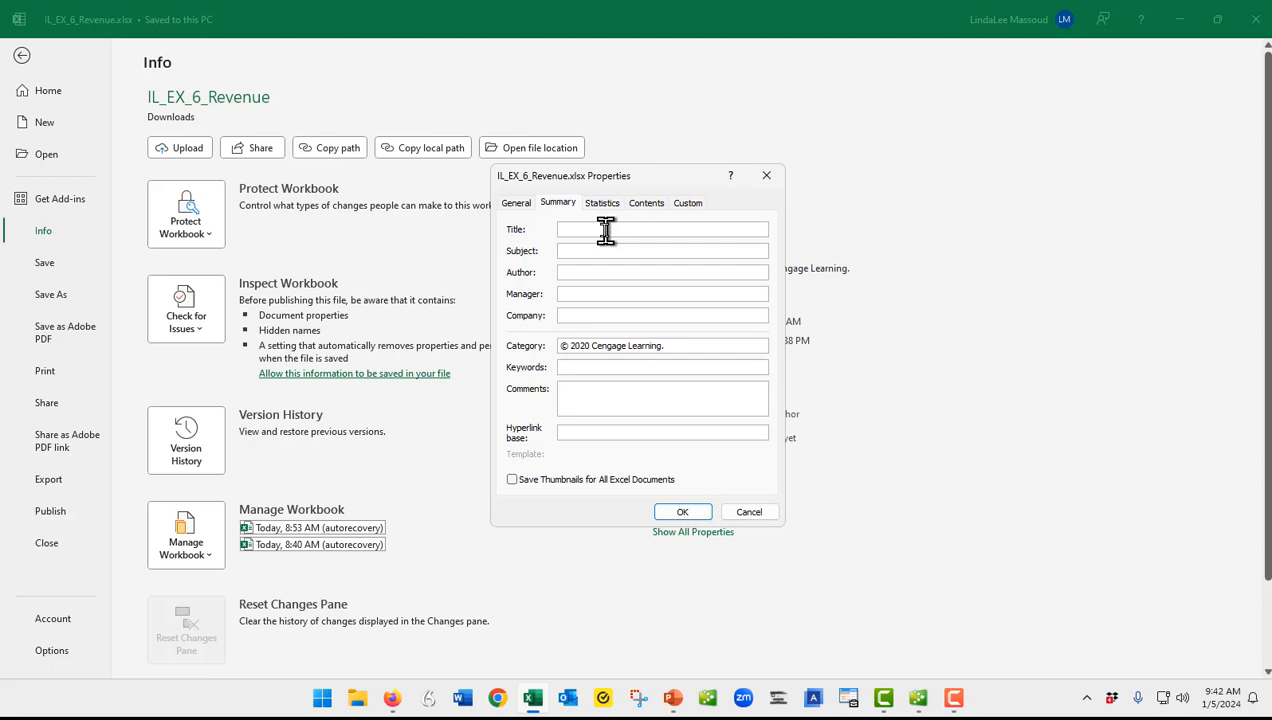
{"action": "type", "text": "Revenue"}
{"action": "left_click", "coordinate": [598, 367]}
{"action": "type", "text": "Worldwide North America"}
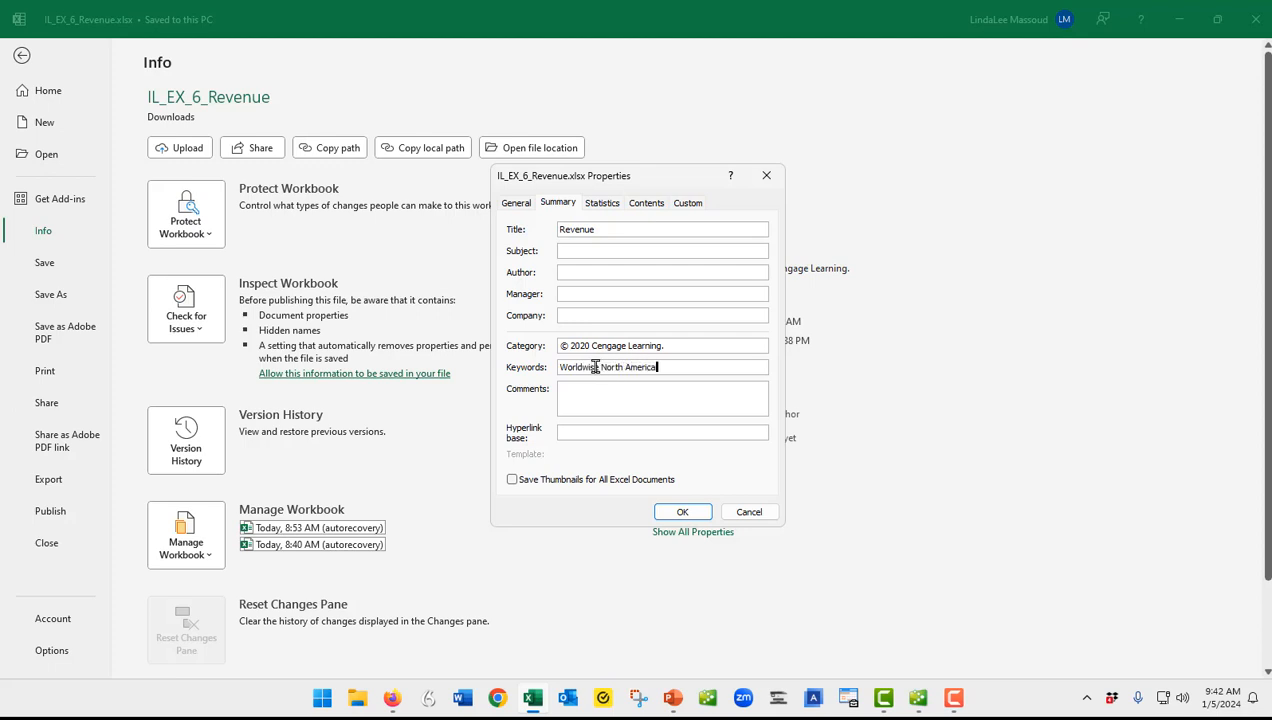
{"action": "type", "text": "n Revenue"}
Step: Add the comment "The first quarter fiegures are final." to the workbook's properties and apply them
{"action": "left_click", "coordinate": [595, 393]}
{"action": "type", "text": "The first quarter "}
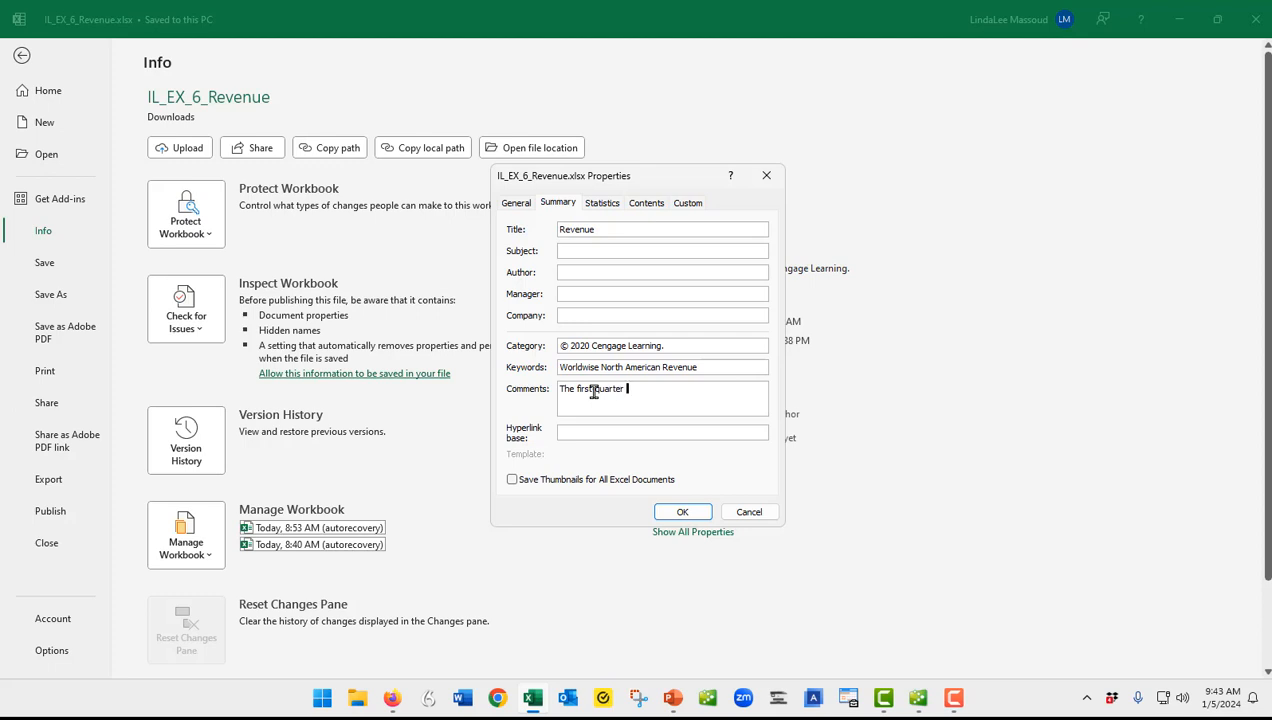
{"action": "type", "text": "fiegures are final."}
{"action": "left_click", "coordinate": [680, 514]}
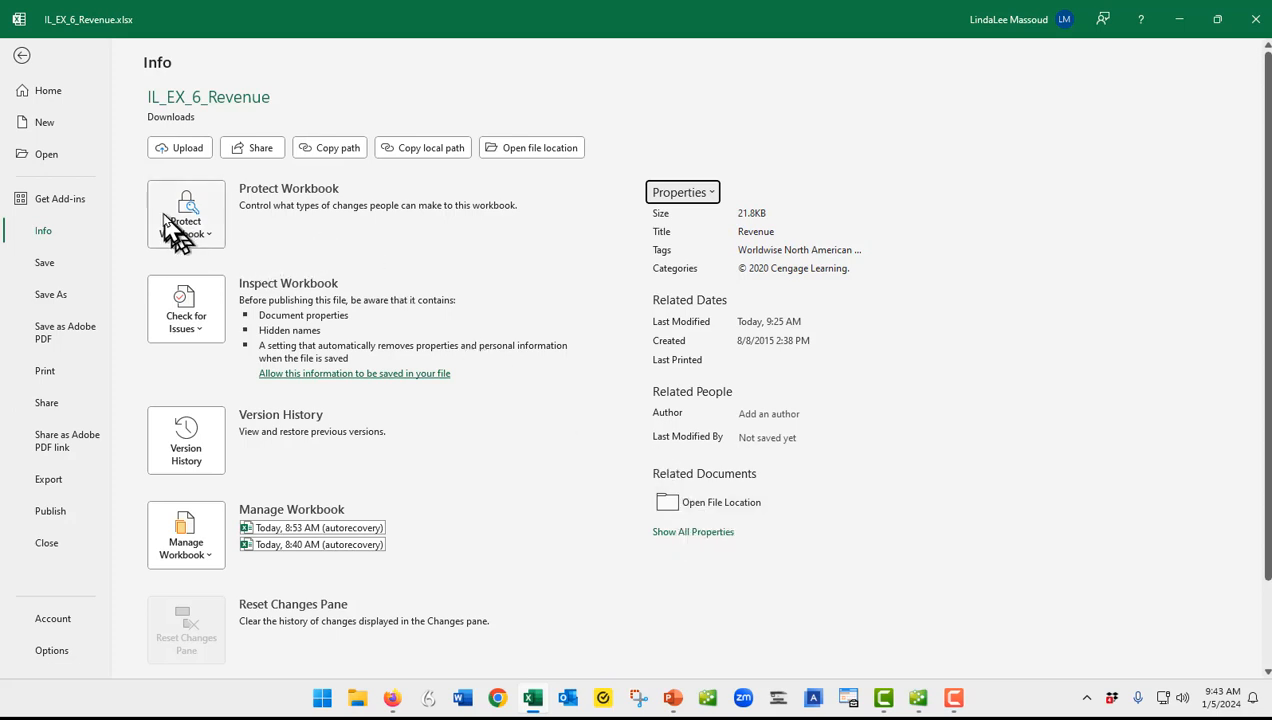
Step: Mark the workbook as final, saving it in the process
{"action": "left_click", "coordinate": [190, 234]}
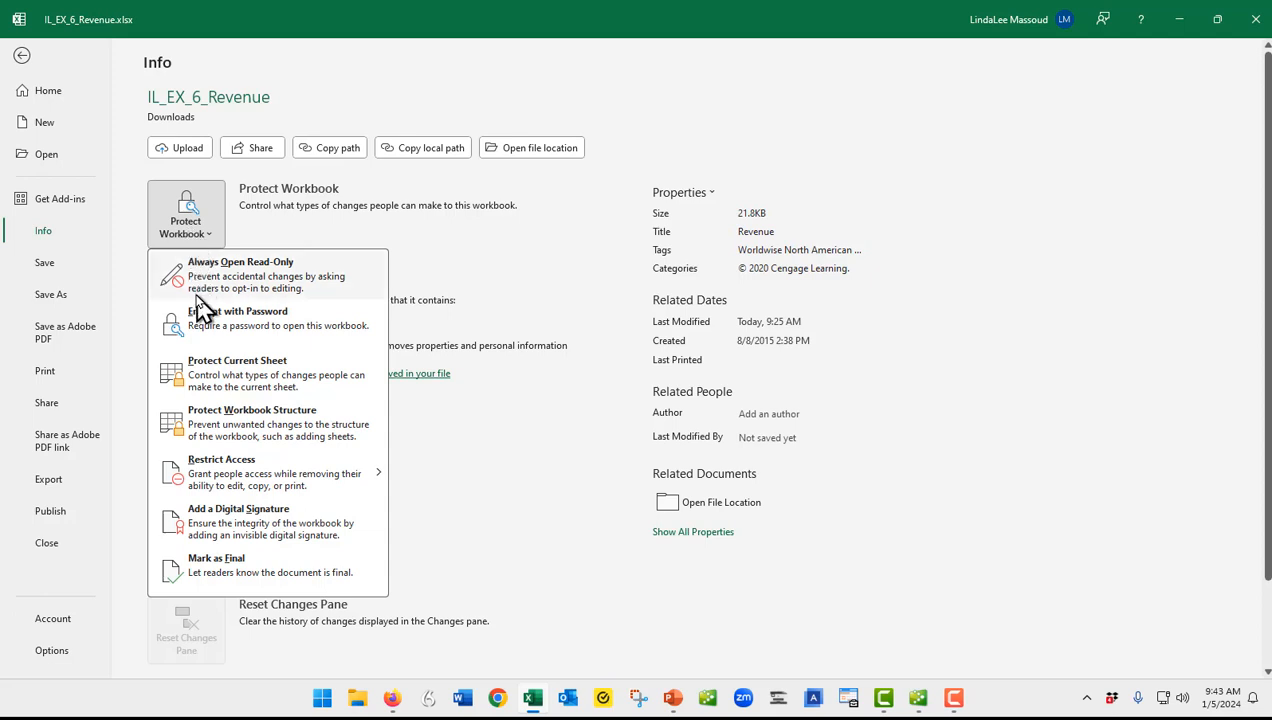
{"action": "left_click", "coordinate": [222, 566]}
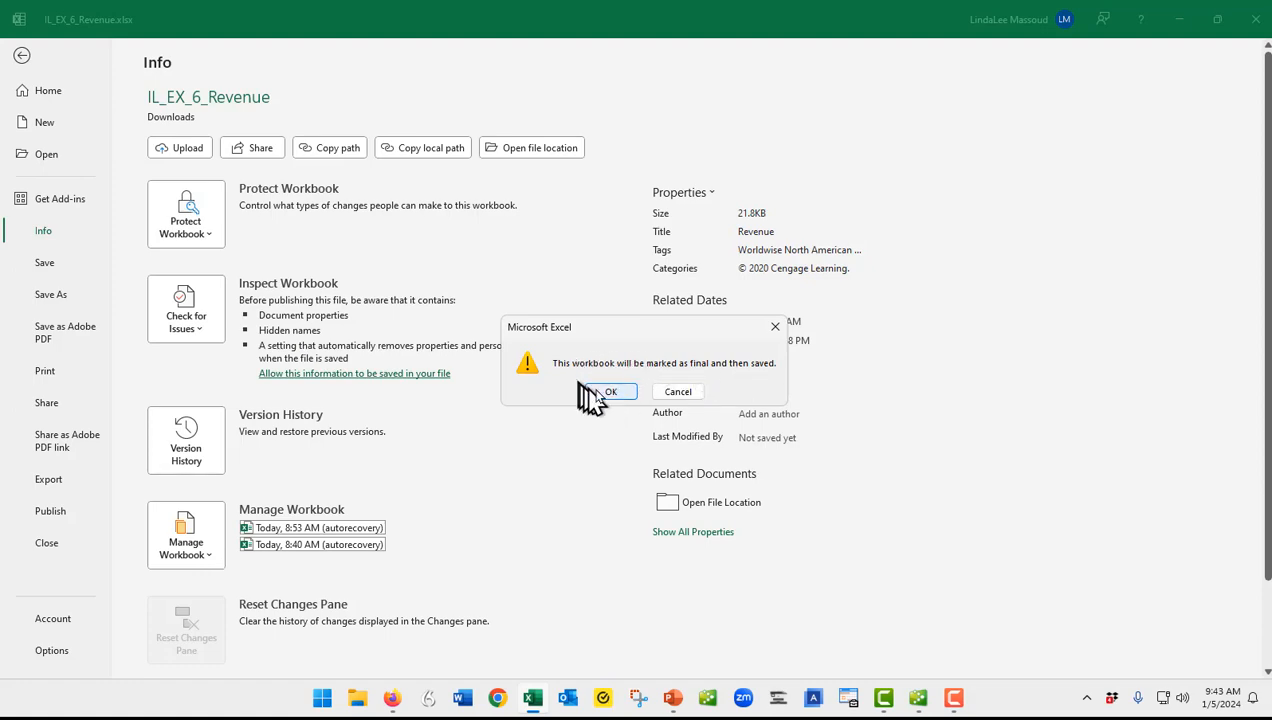
{"action": "left_click", "coordinate": [611, 394]}
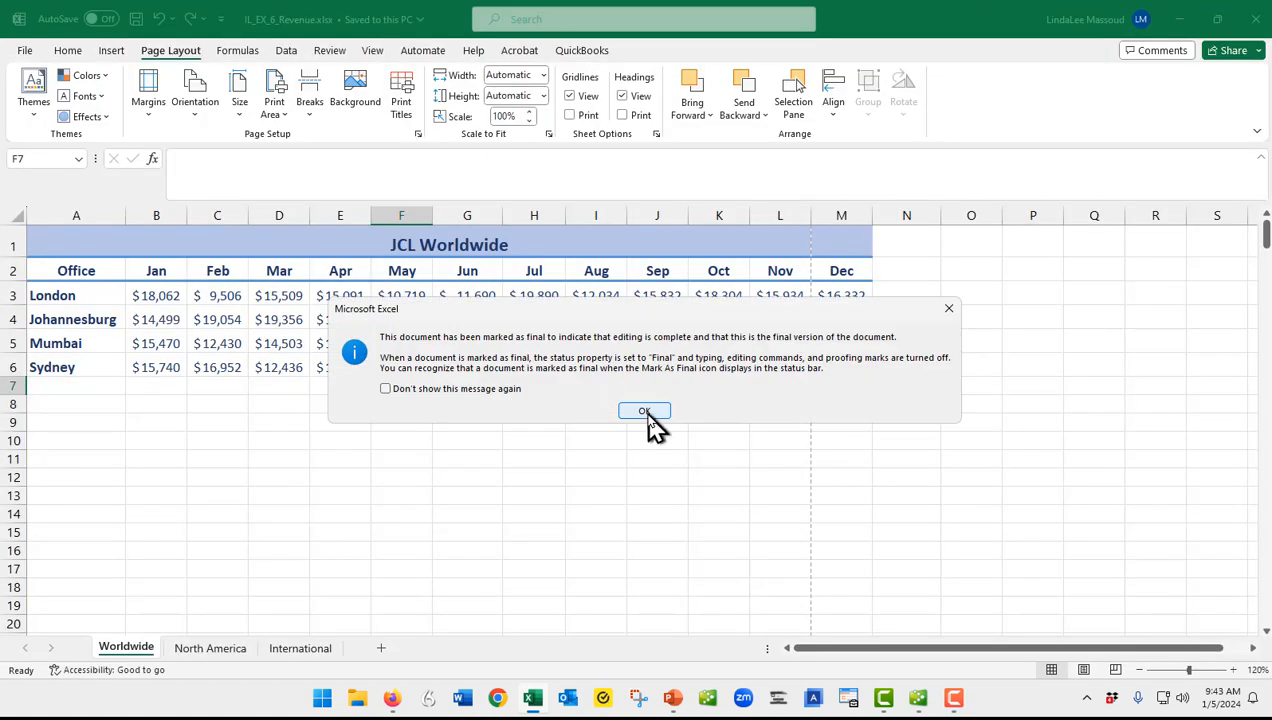
{"action": "left_click", "coordinate": [646, 413]}
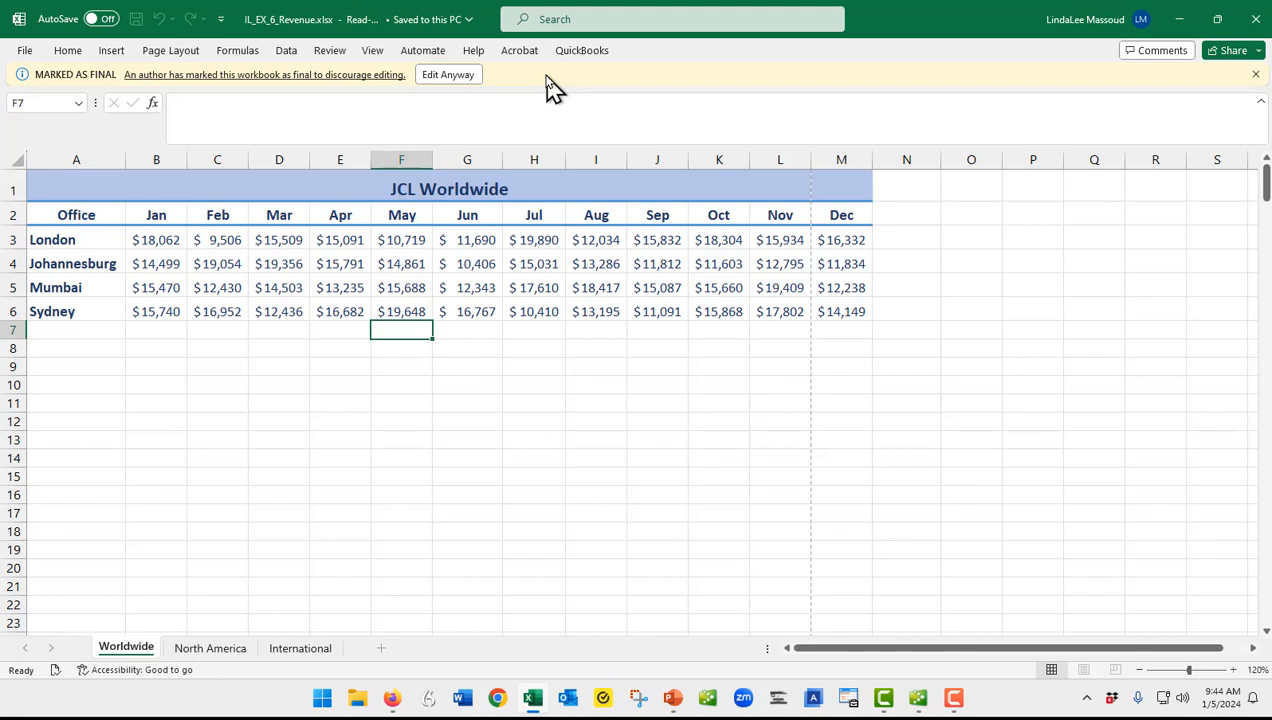
Step: Select cell B3 on the Worldwide sheet and enable editing in the workbook marked as final
{"action": "key", "text": "Tab"}
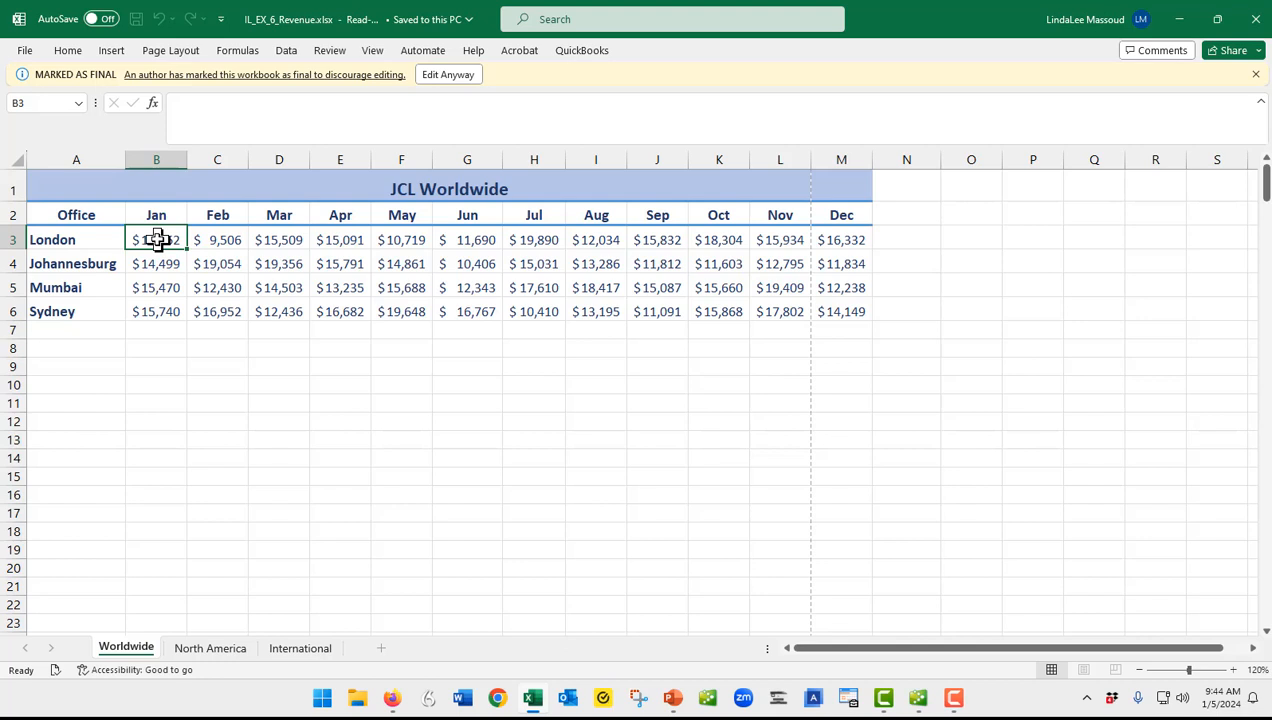
{"action": "left_click", "coordinate": [464, 78]}
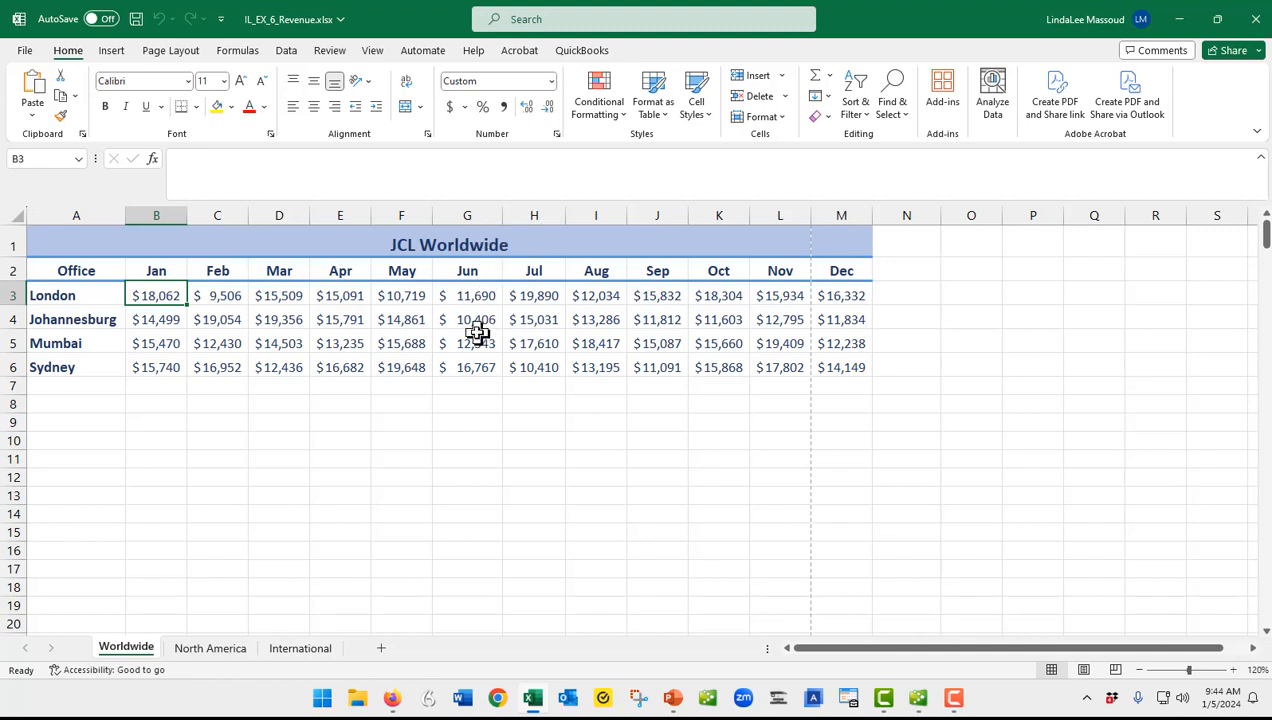
Step: Check the picture sources available for a sheet background and leave without inserting a picture
{"action": "left_click", "coordinate": [178, 54]}
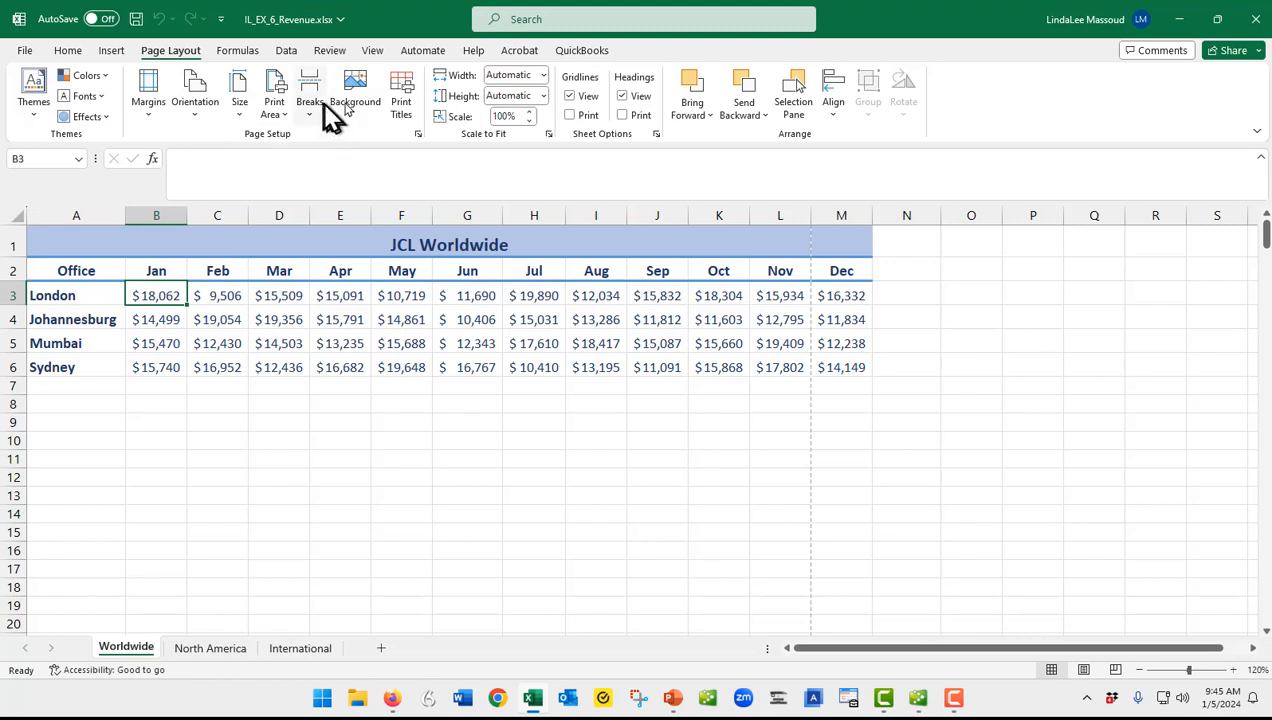
{"action": "left_click", "coordinate": [365, 110]}
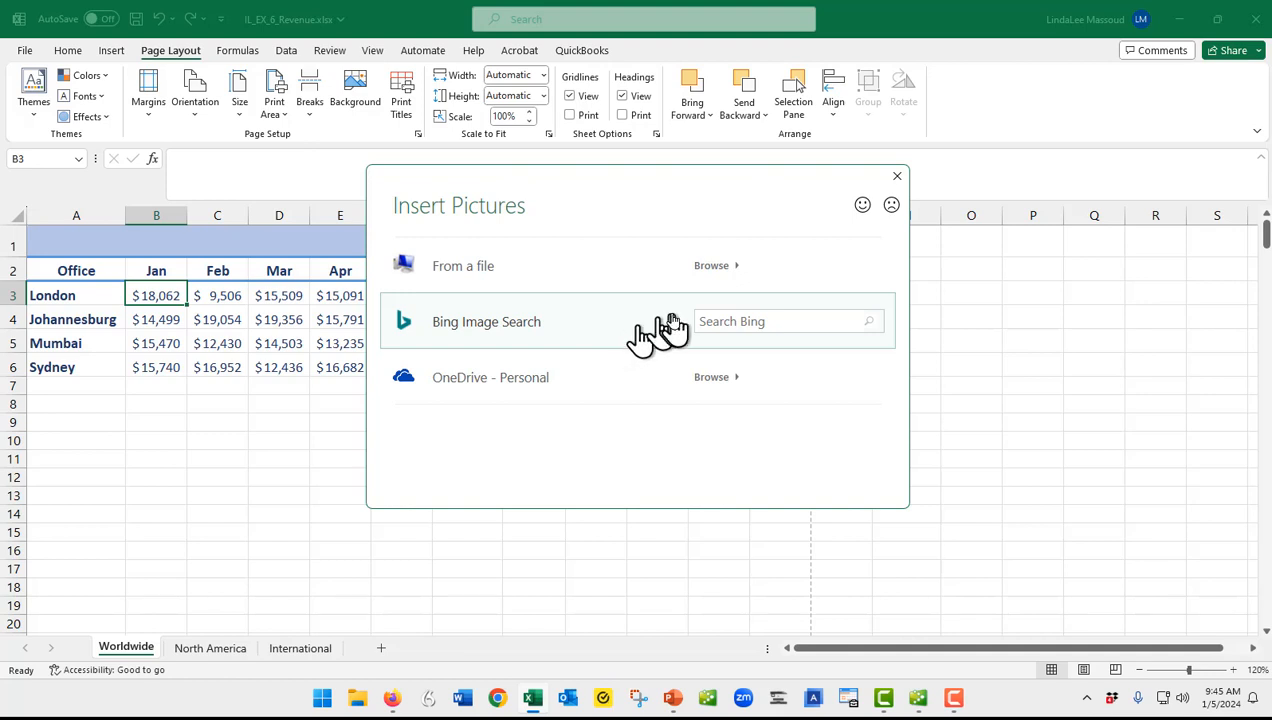
{"action": "left_click", "coordinate": [899, 178]}
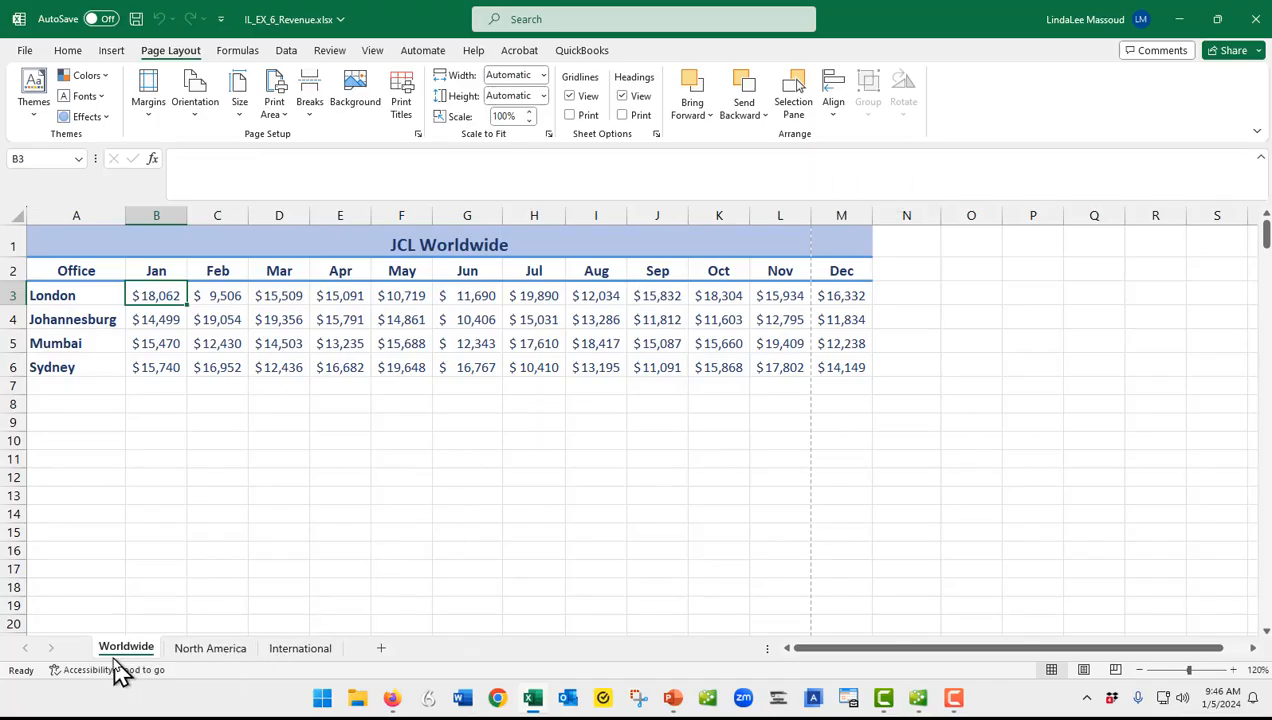
Step: Link the London cell (A3) on the Worldwide sheet to the file 20231208_100533.jpg in Downloads
{"action": "left_click", "coordinate": [65, 298]}
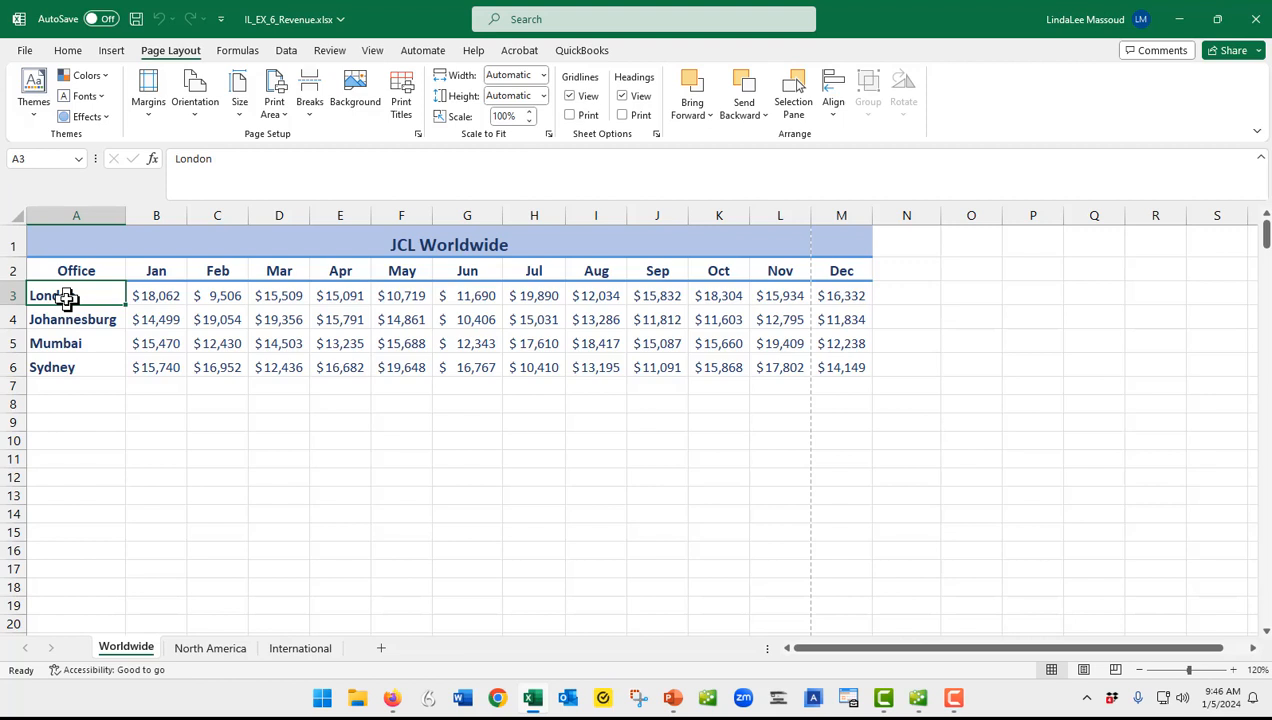
{"action": "left_click", "coordinate": [112, 52]}
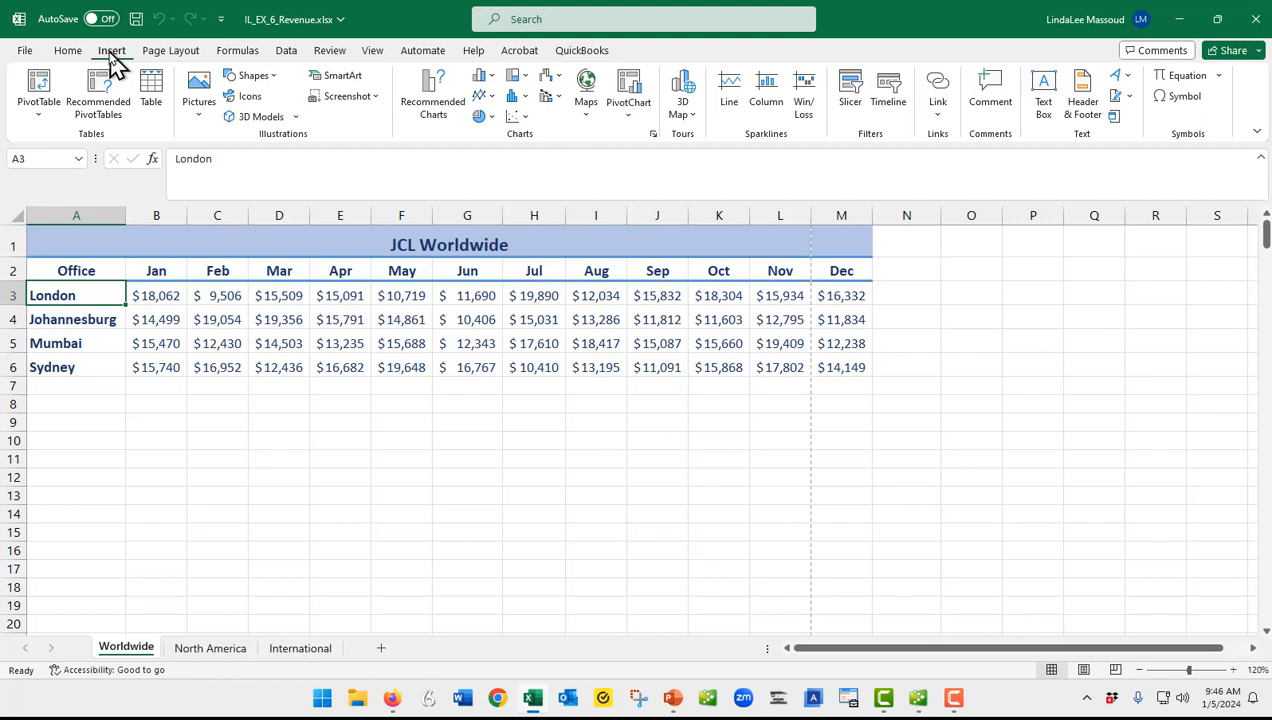
{"action": "left_click", "coordinate": [938, 118]}
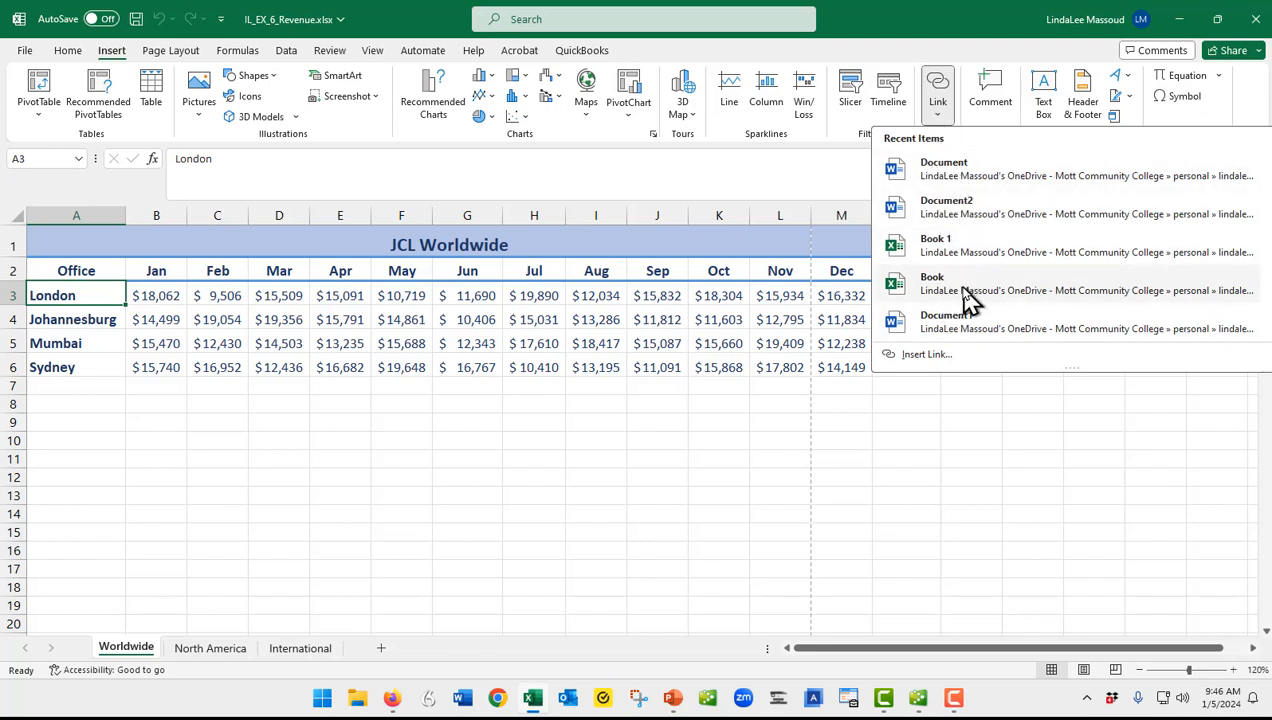
{"action": "left_click", "coordinate": [918, 358]}
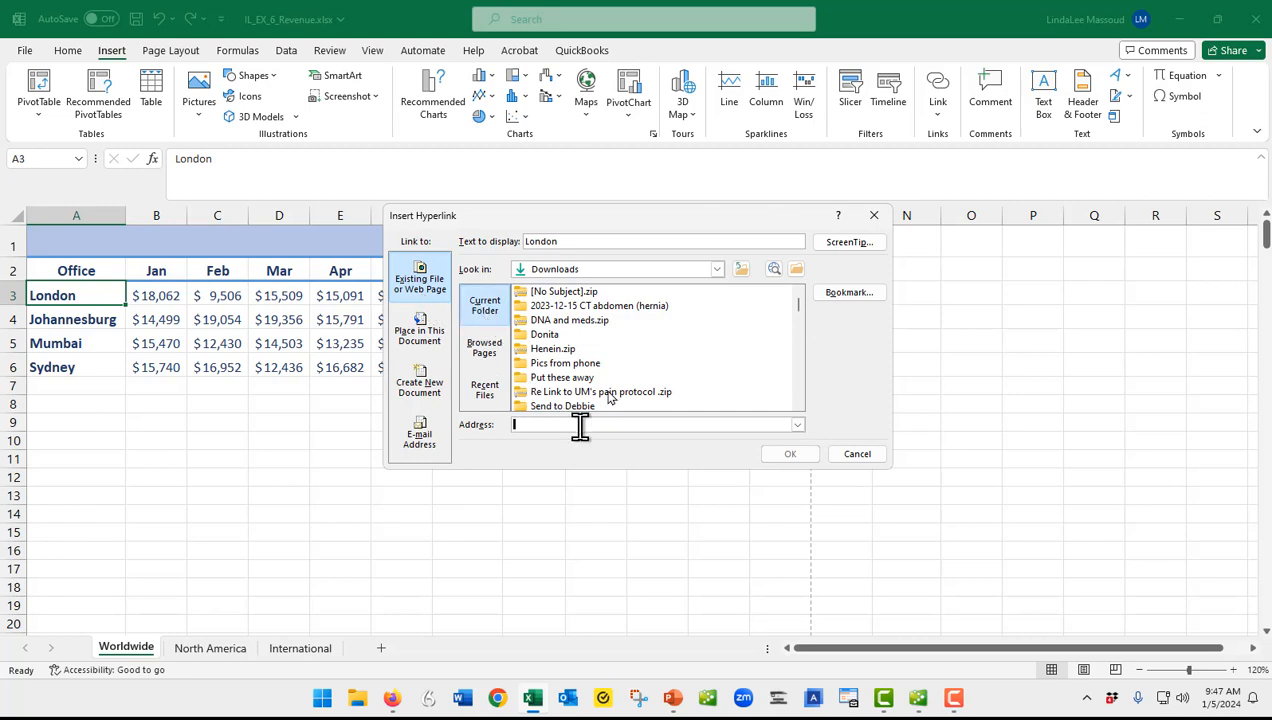
{"action": "mouse_move", "coordinate": [798, 308]}
{"action": "left_mouse_down"}
{"action": "mouse_move", "coordinate": [798, 367]}
{"action": "mouse_move", "coordinate": [800, 310]}
{"action": "mouse_move", "coordinate": [805, 326]}
{"action": "left_mouse_up"}
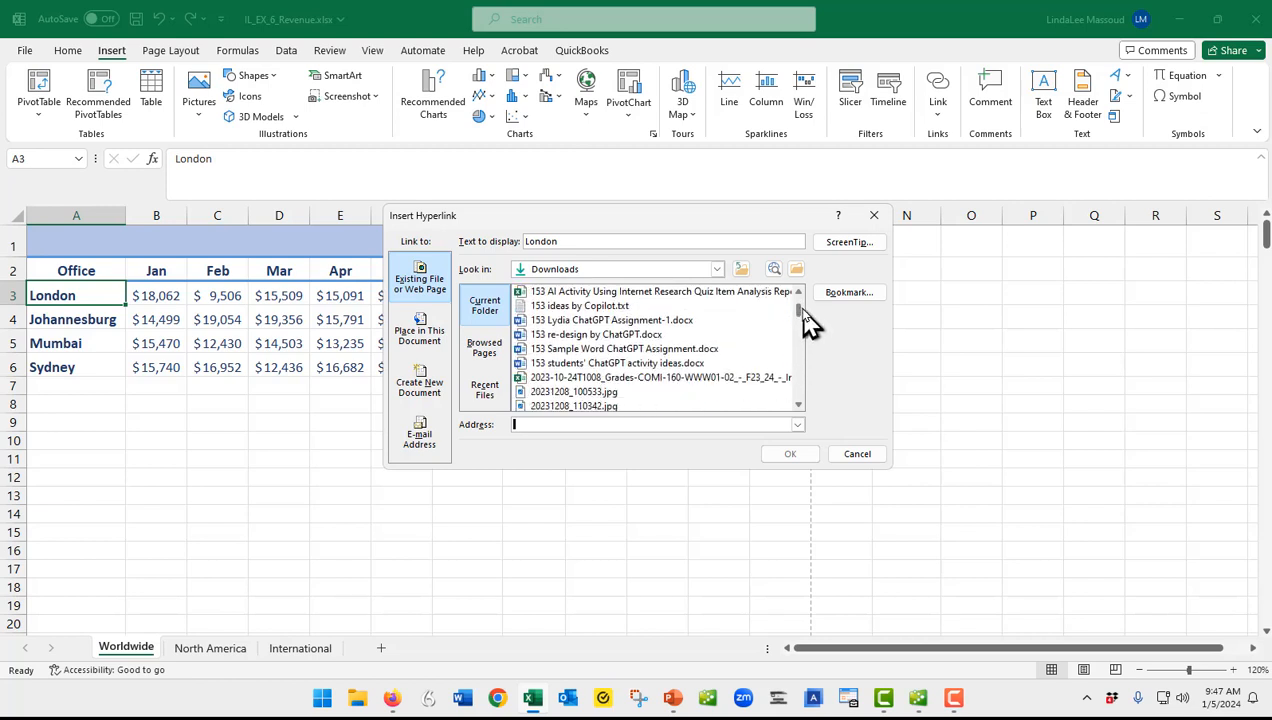
{"action": "left_click", "coordinate": [585, 393]}
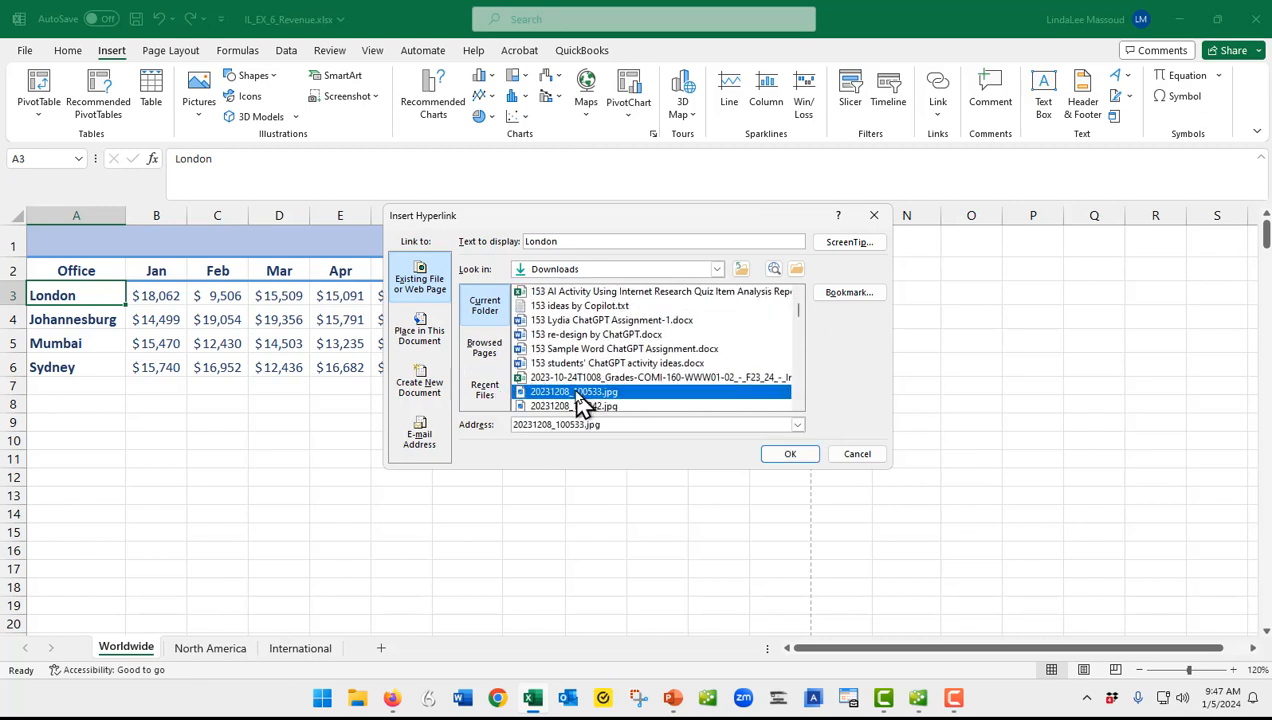
{"action": "left_click", "coordinate": [789, 455]}
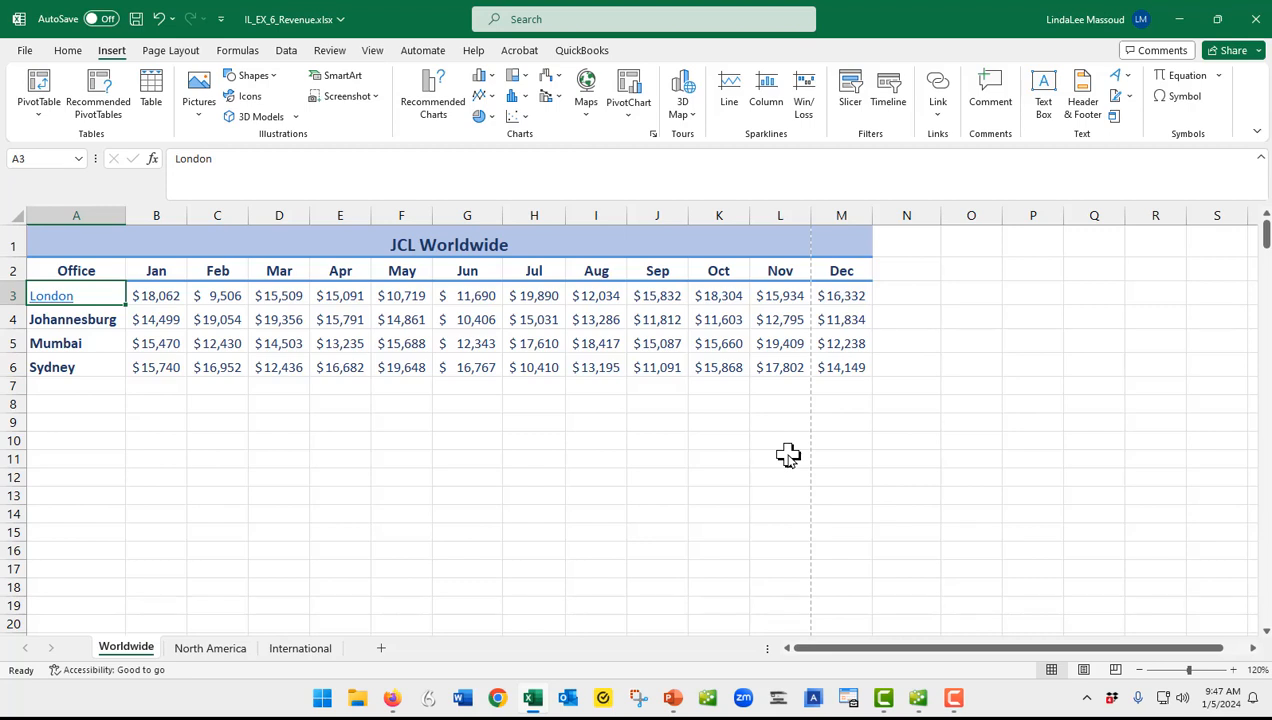
Step: Add the ScreenTip "Division revenue" to the London hyperlink in cell A3
{"action": "left_click", "coordinate": [940, 95]}
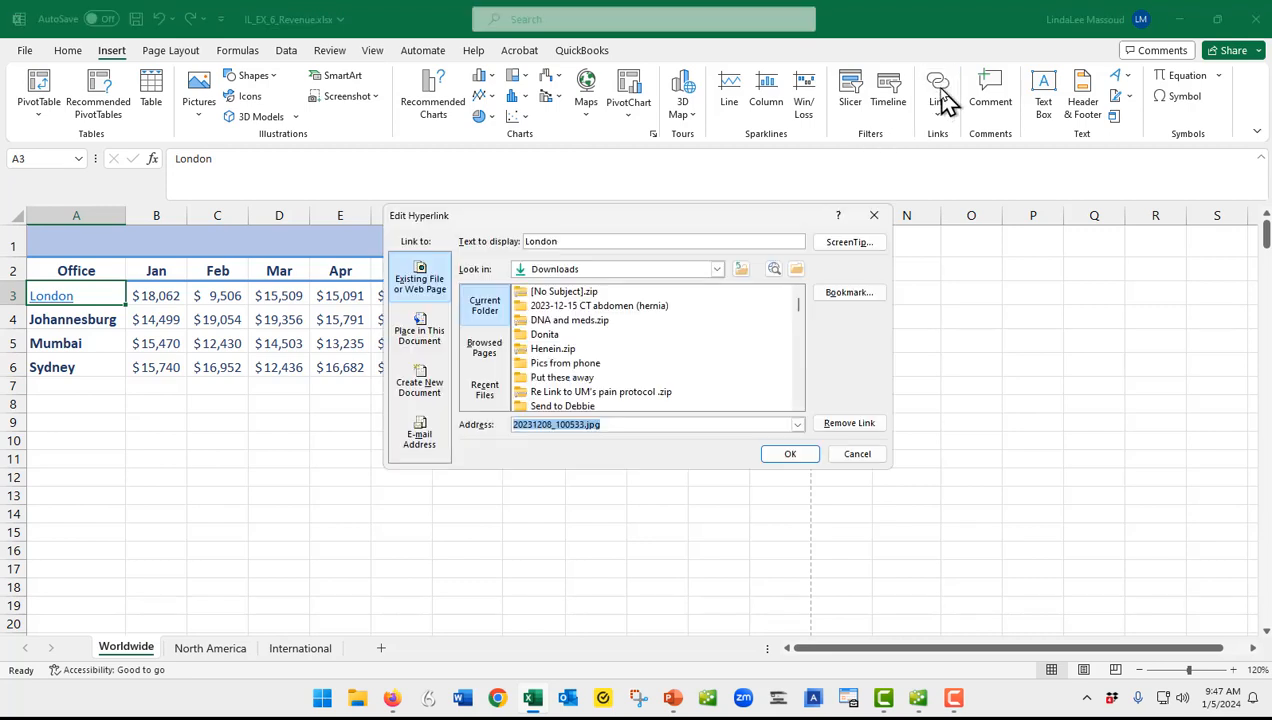
{"action": "left_click", "coordinate": [851, 256]}
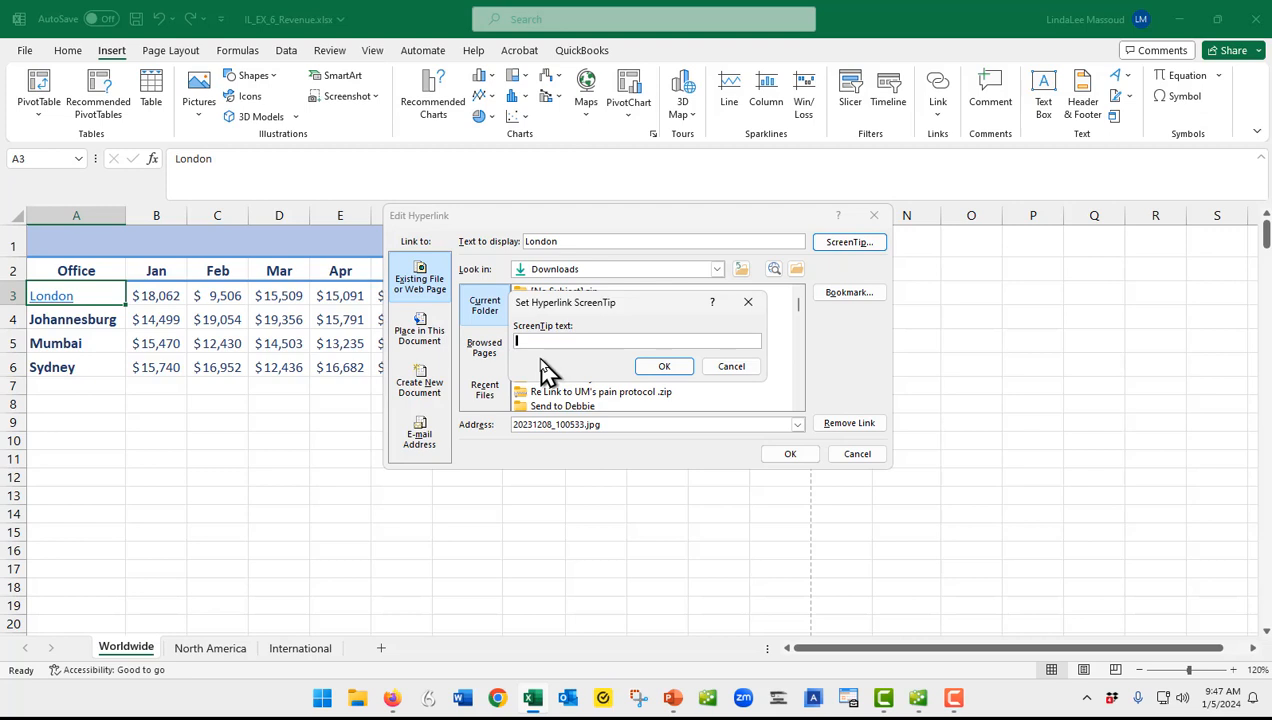
{"action": "type", "text": "Division revenue"}
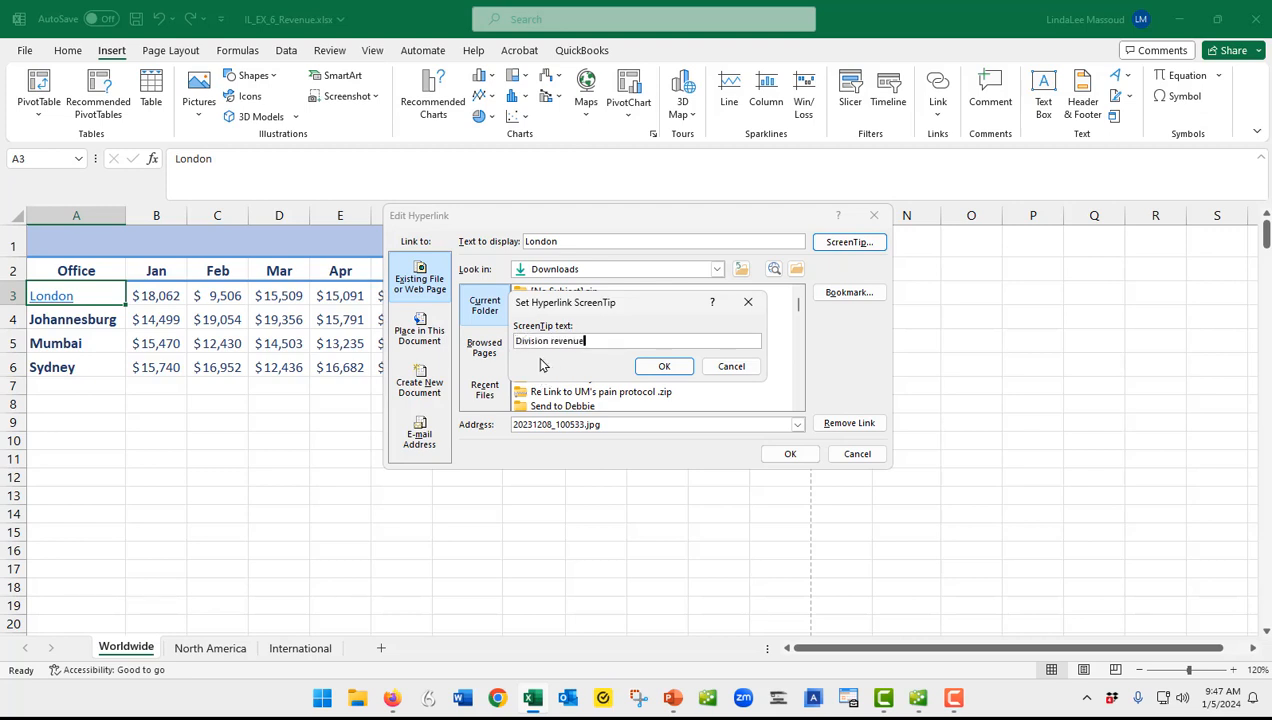
{"action": "key", "text": "Return"}
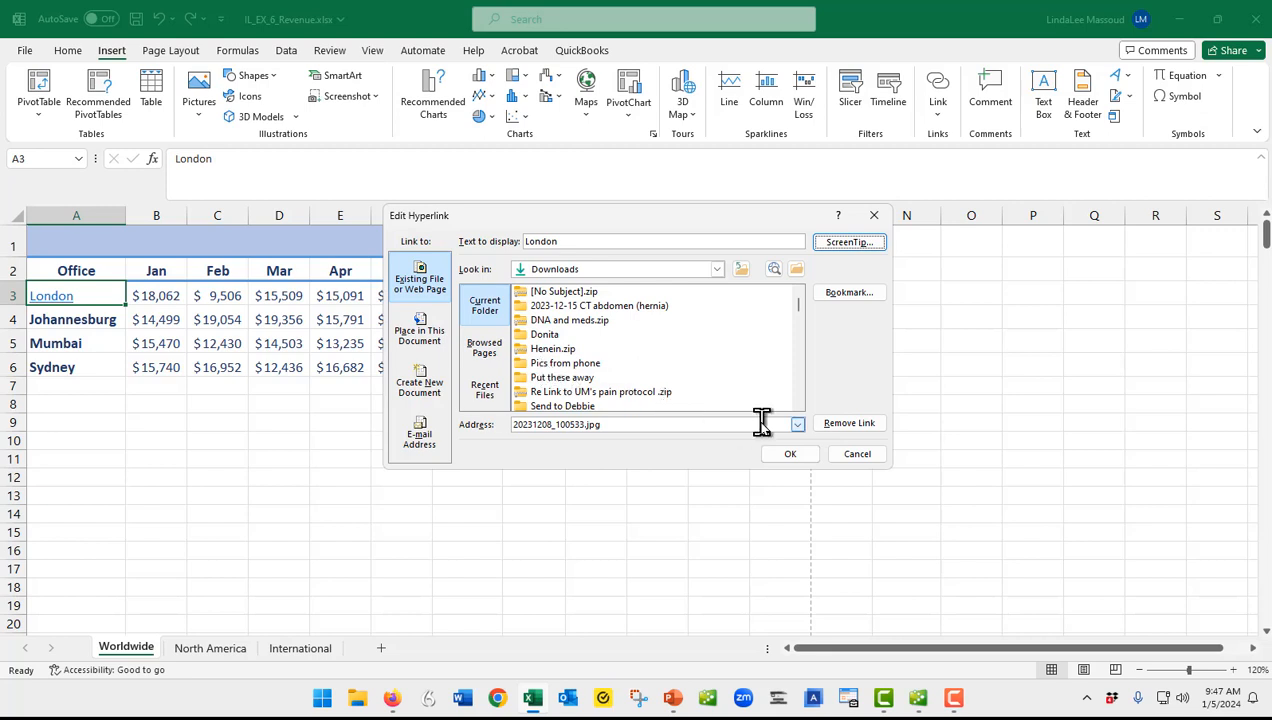
{"action": "left_click", "coordinate": [787, 453]}
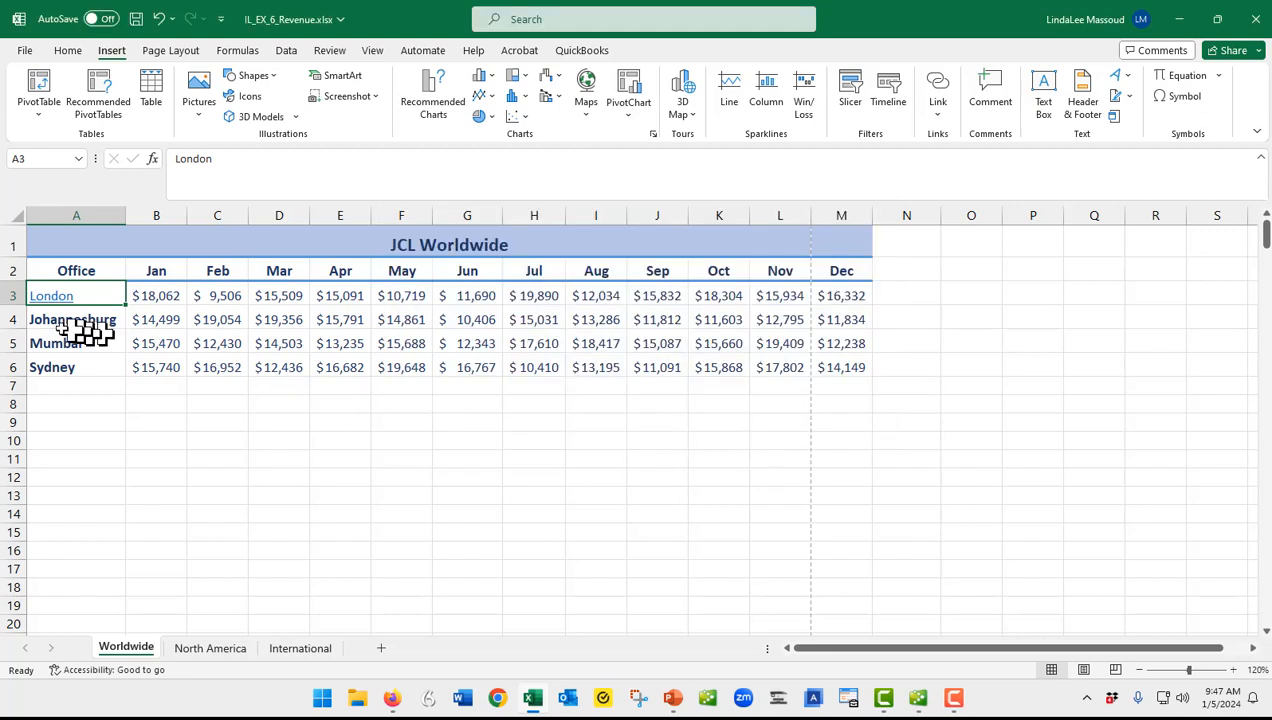
Step: Zoom in on the London hyperlink in cell A3 and display its ScreenTip
{"action": "mouse_move", "coordinate": [50, 306]}
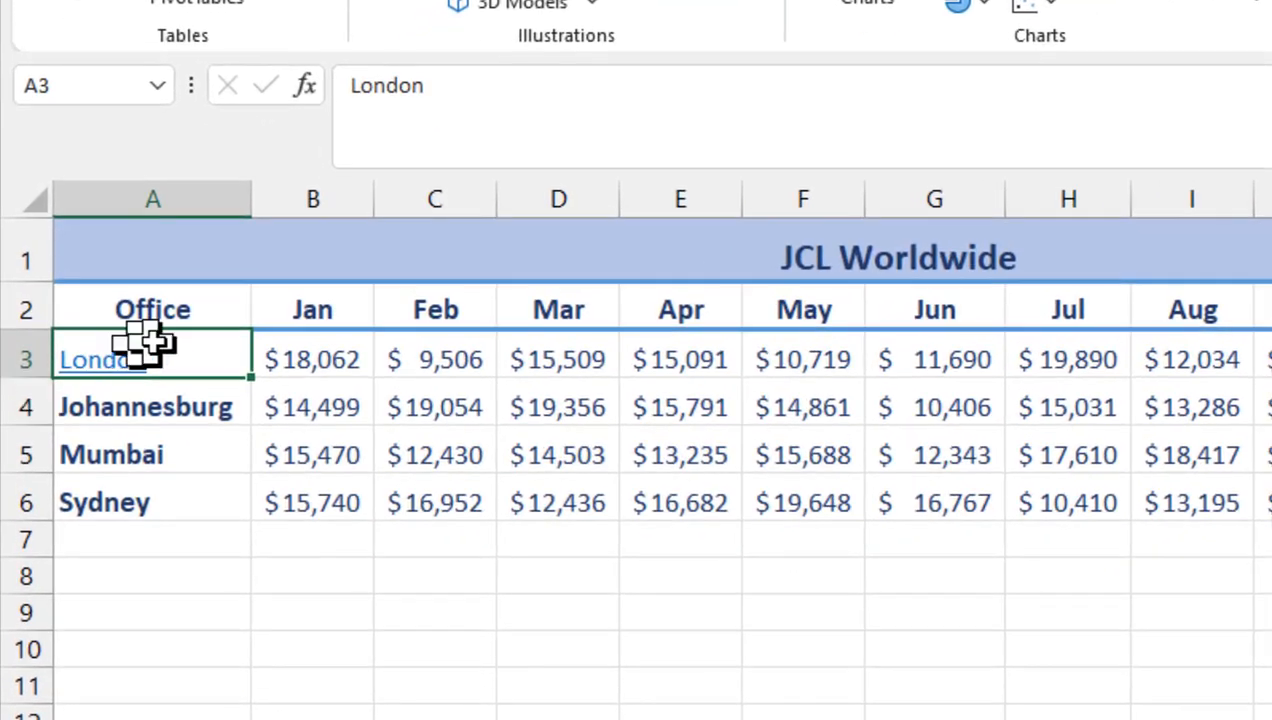
{"action": "mouse_move", "coordinate": [99, 370]}
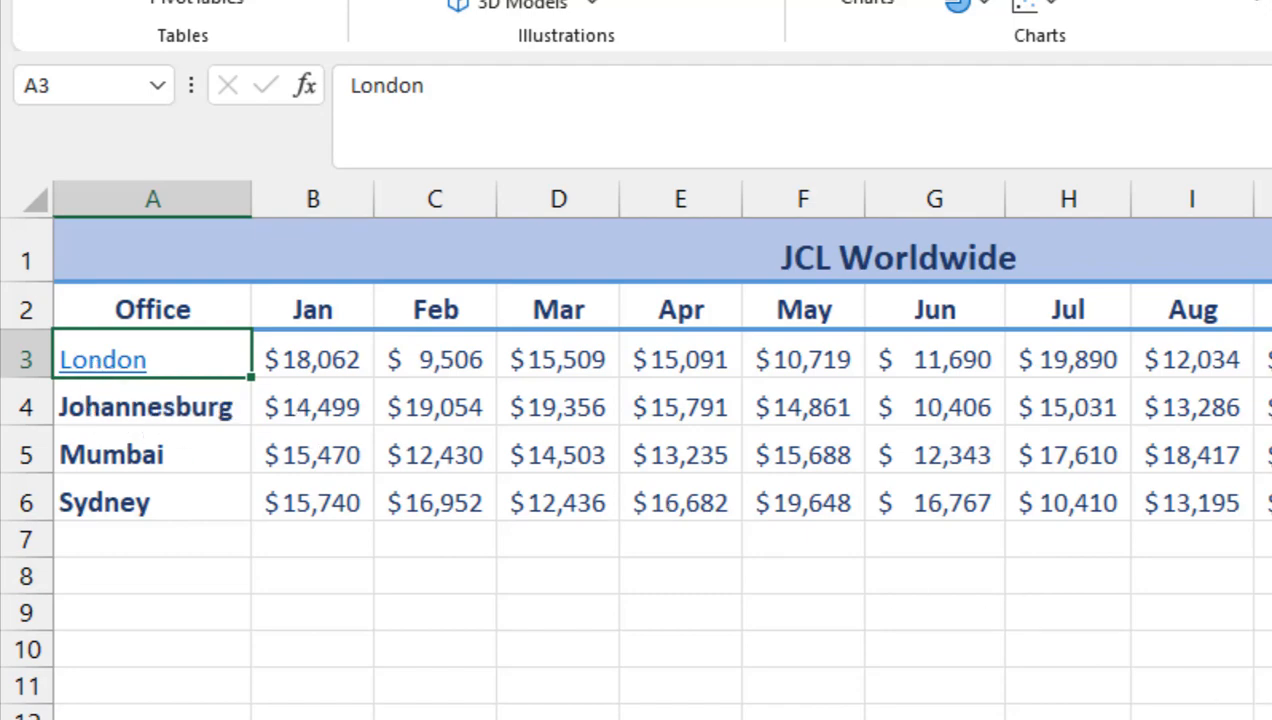
{"action": "scroll", "coordinate": [636, 450], "scroll_direction": "up", "scroll_amount": 8}
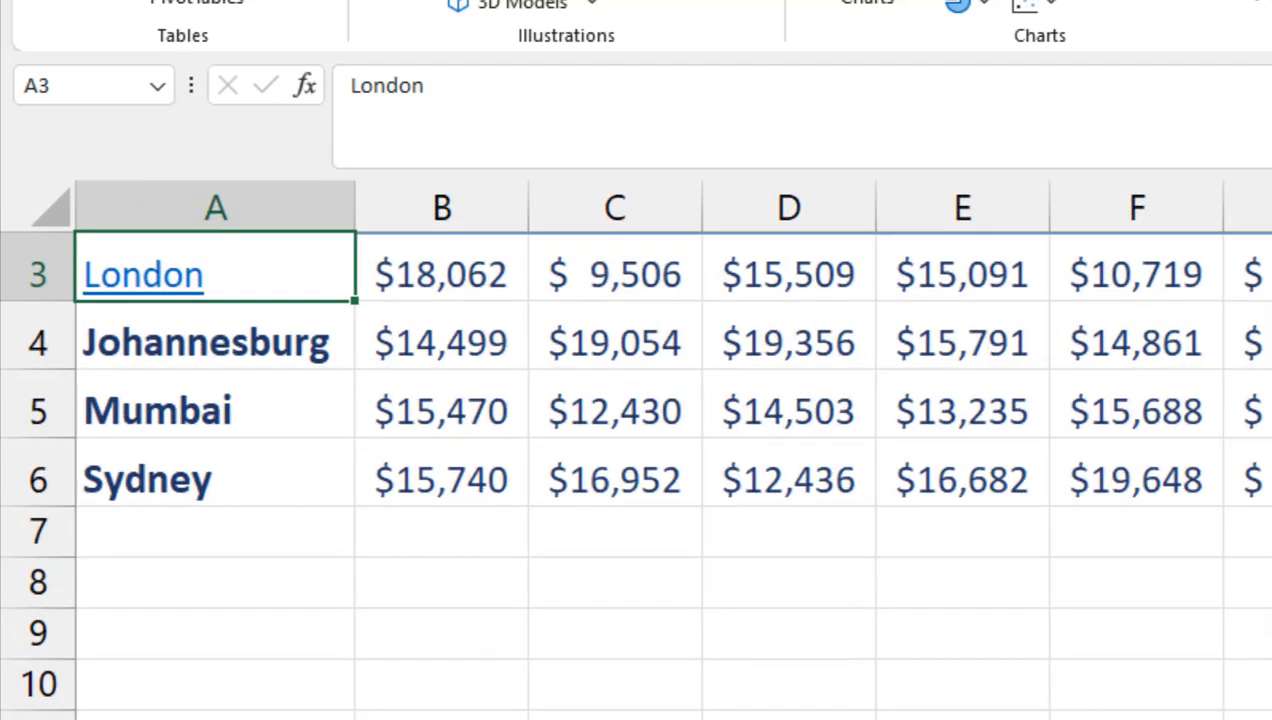
{"action": "scroll", "coordinate": [636, 450], "scroll_direction": "up", "scroll_amount": 1}
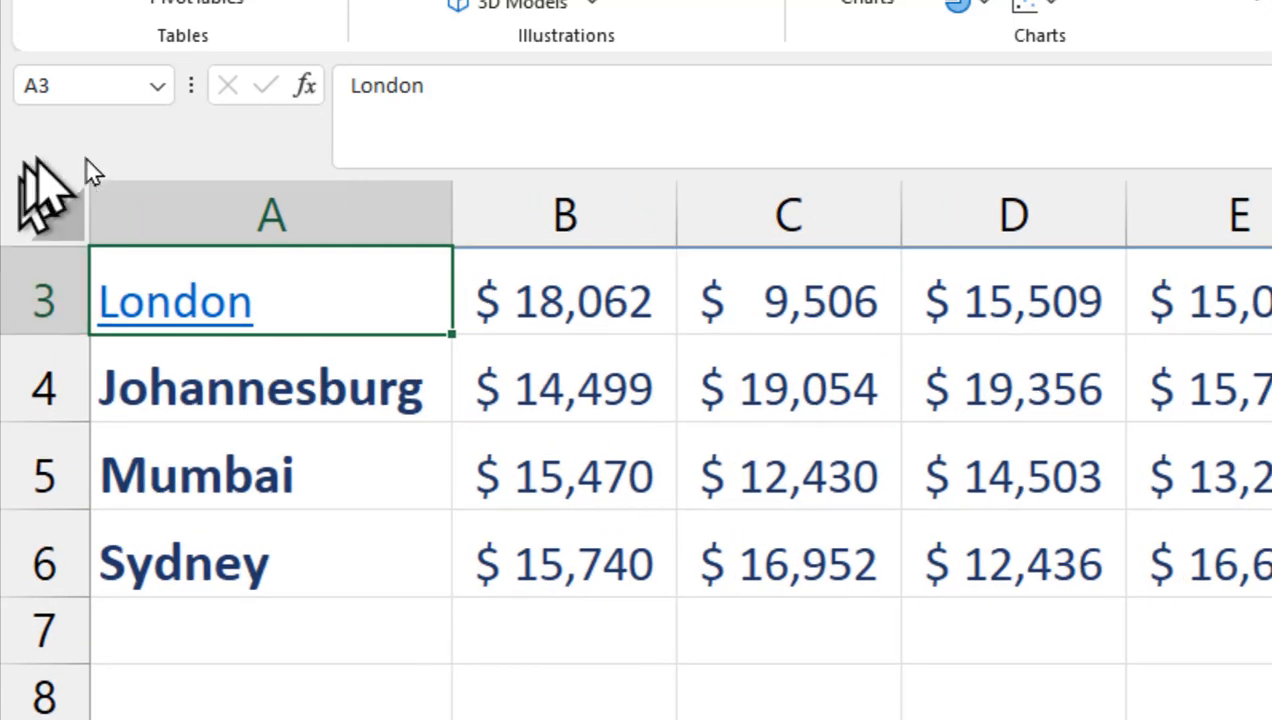
{"action": "mouse_move", "coordinate": [170, 325]}
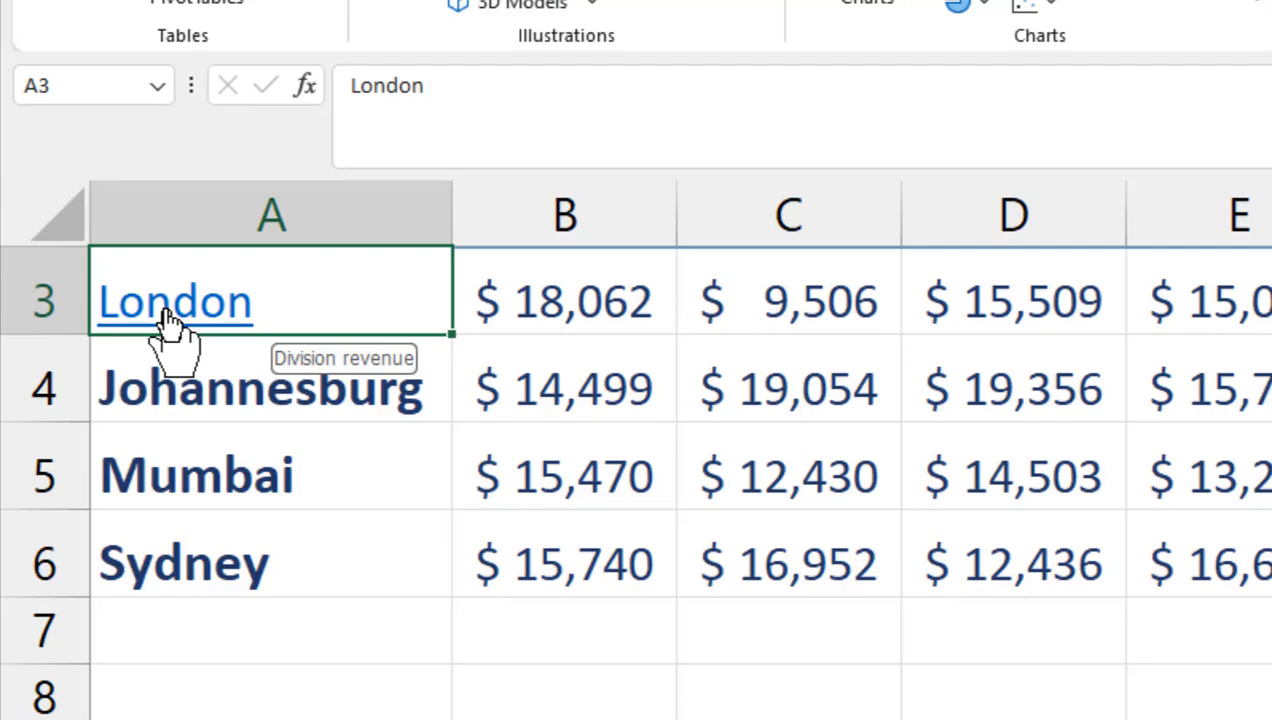
{"action": "key", "text": "ctrl+minus"}
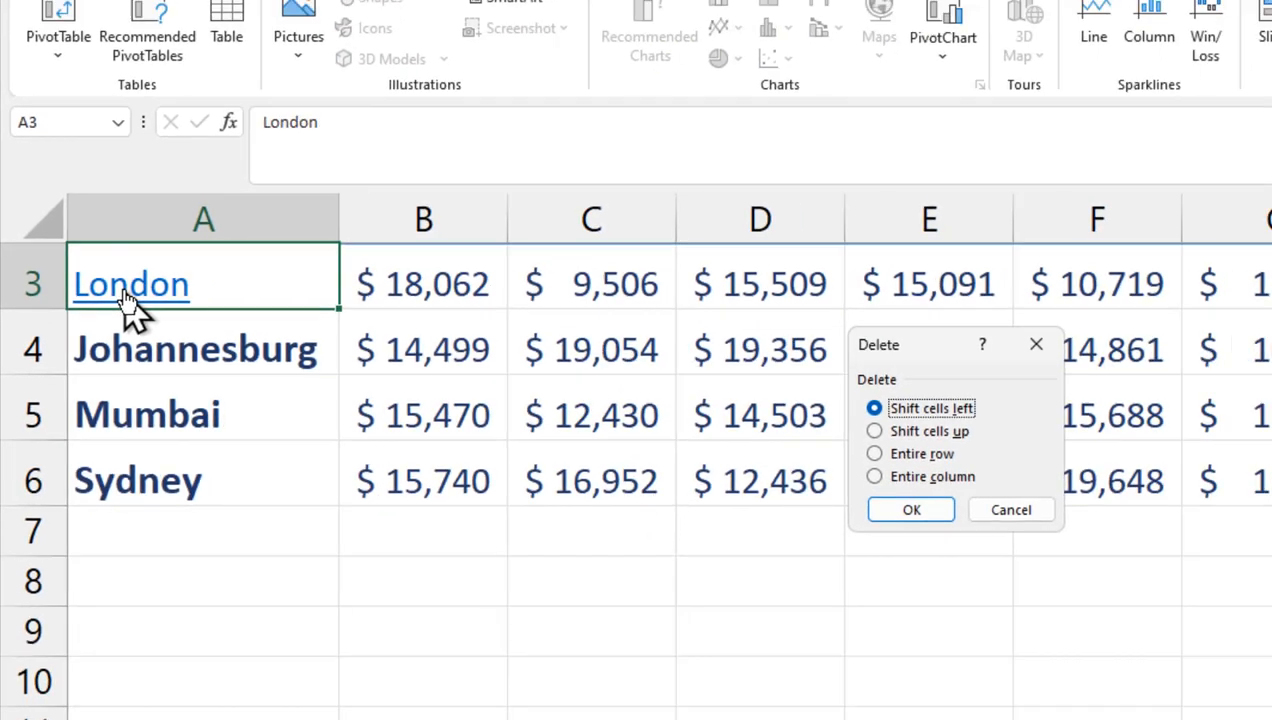
{"action": "key", "text": "Escape"}
{"action": "key", "text": "ctrl+minus"}
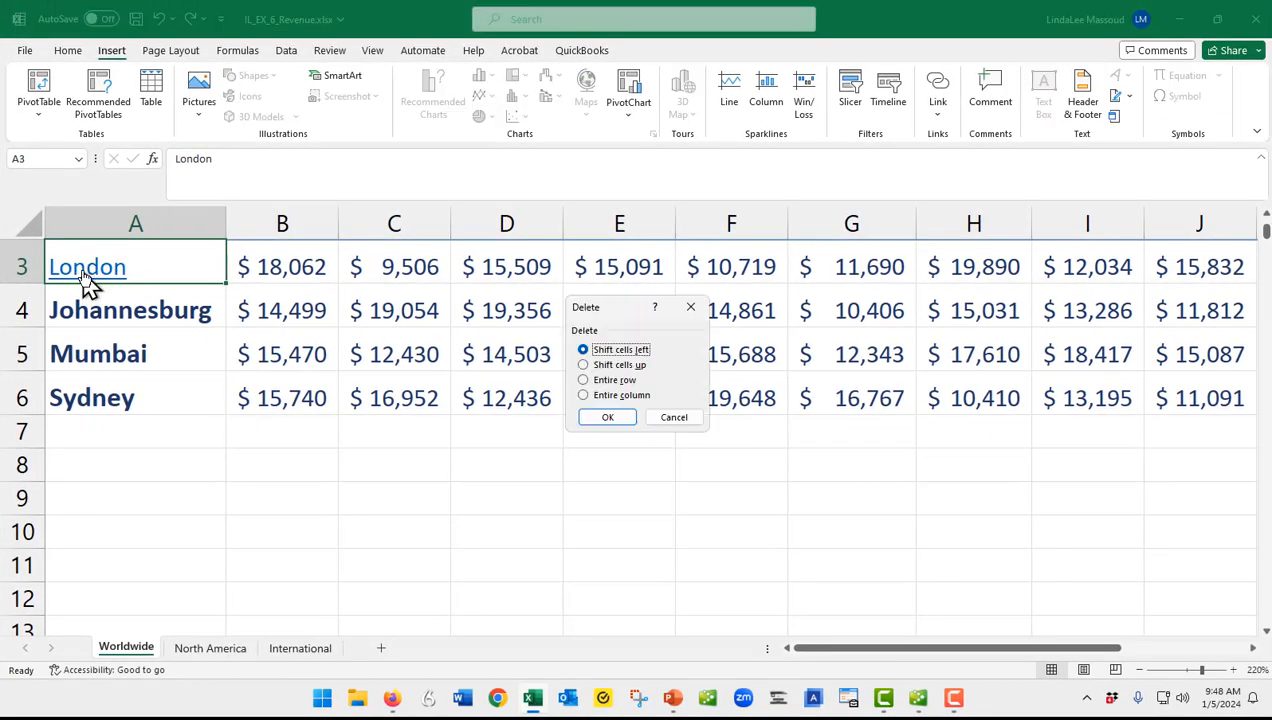
{"action": "key", "text": "Escape"}
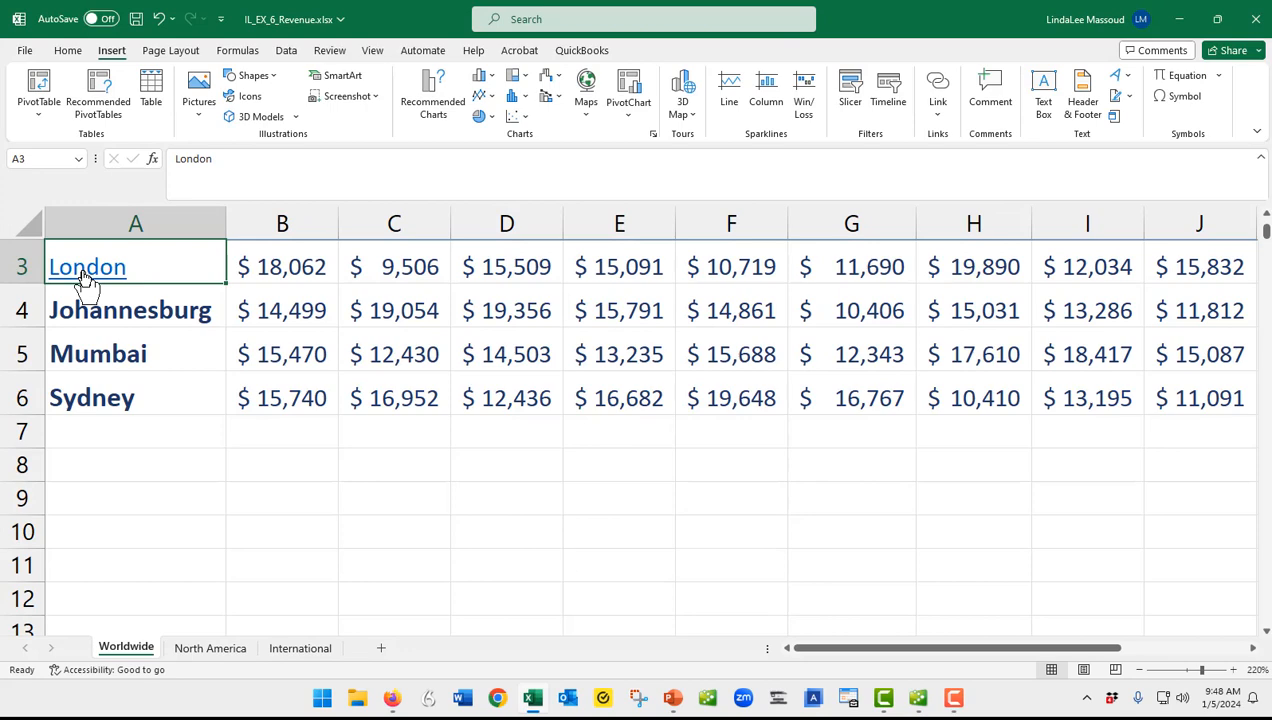
{"action": "left_click", "coordinate": [372, 402]}
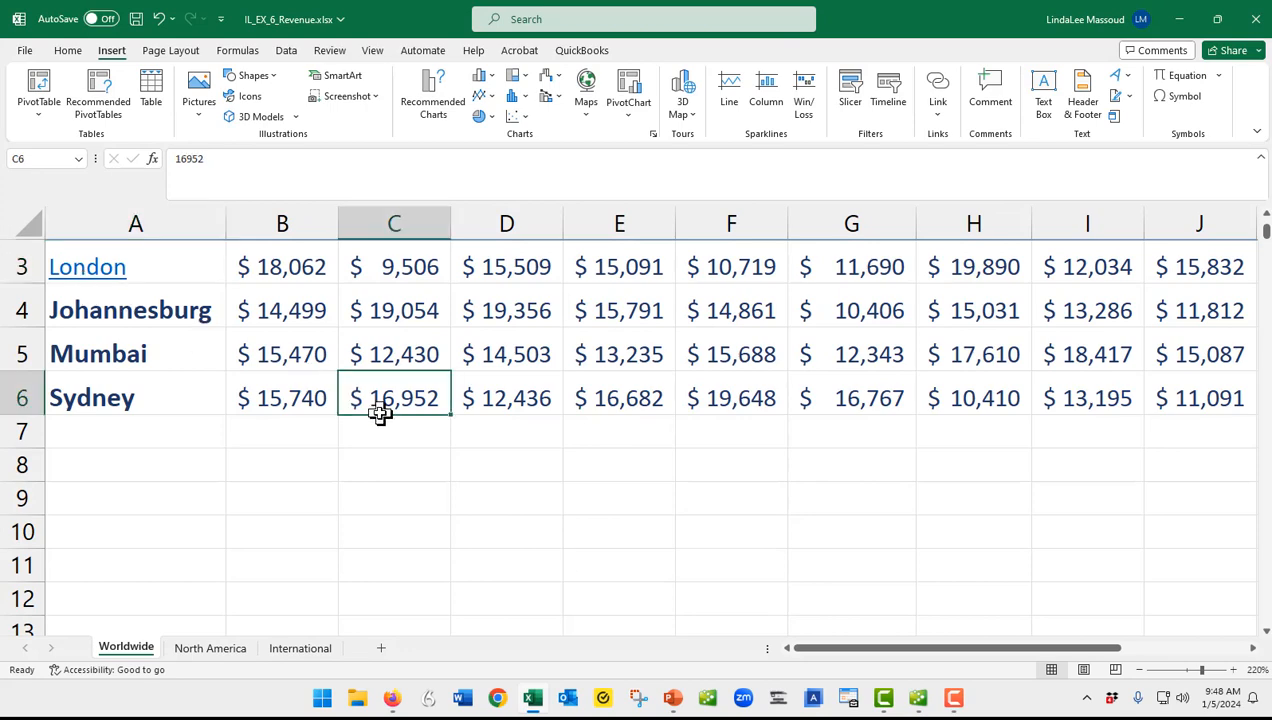
Step: Zoom the Worldwide sheet out to 110% to view the monthly revenue for all offices from January to December
{"action": "left_click", "coordinate": [1139, 671]}
{"action": "left_click", "coordinate": [1139, 671]}
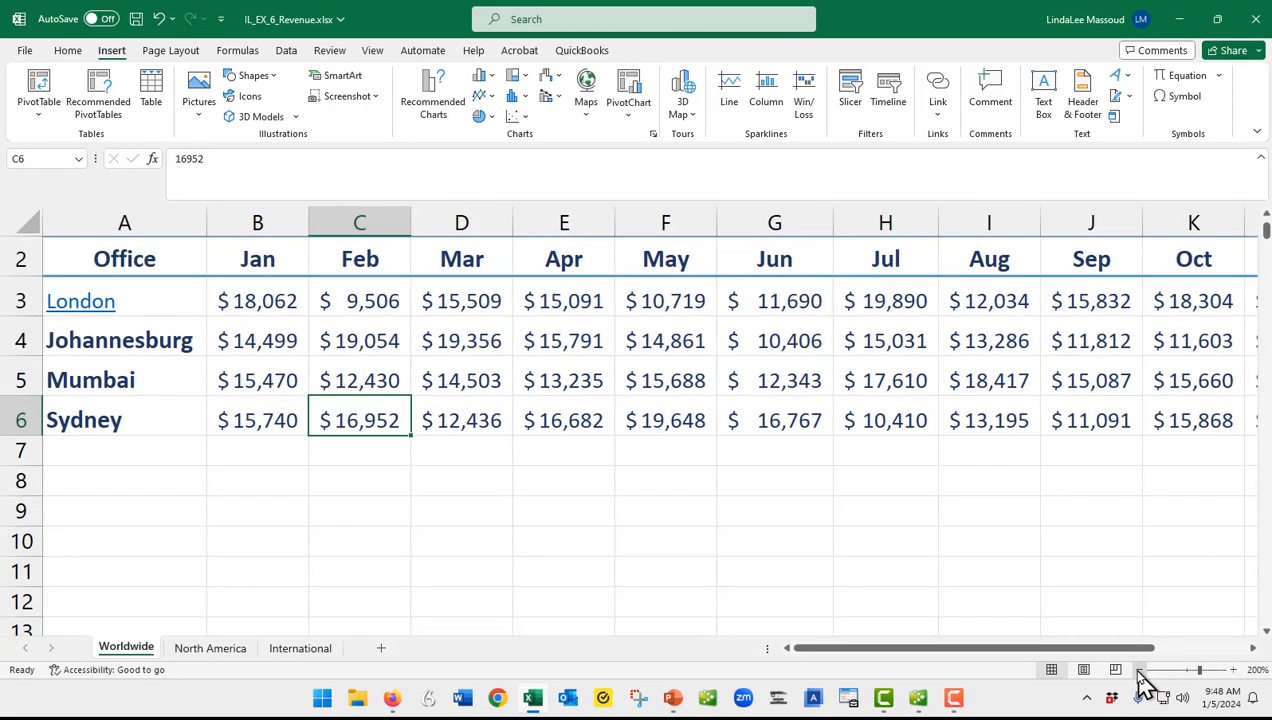
{"action": "left_click", "coordinate": [1139, 671]}
{"action": "left_click", "coordinate": [1139, 671]}
{"action": "left_click", "coordinate": [1139, 671]}
{"action": "left_click", "coordinate": [1139, 671]}
{"action": "left_click", "coordinate": [1139, 671]}
{"action": "left_click", "coordinate": [1139, 671]}
{"action": "left_click", "coordinate": [1139, 671]}
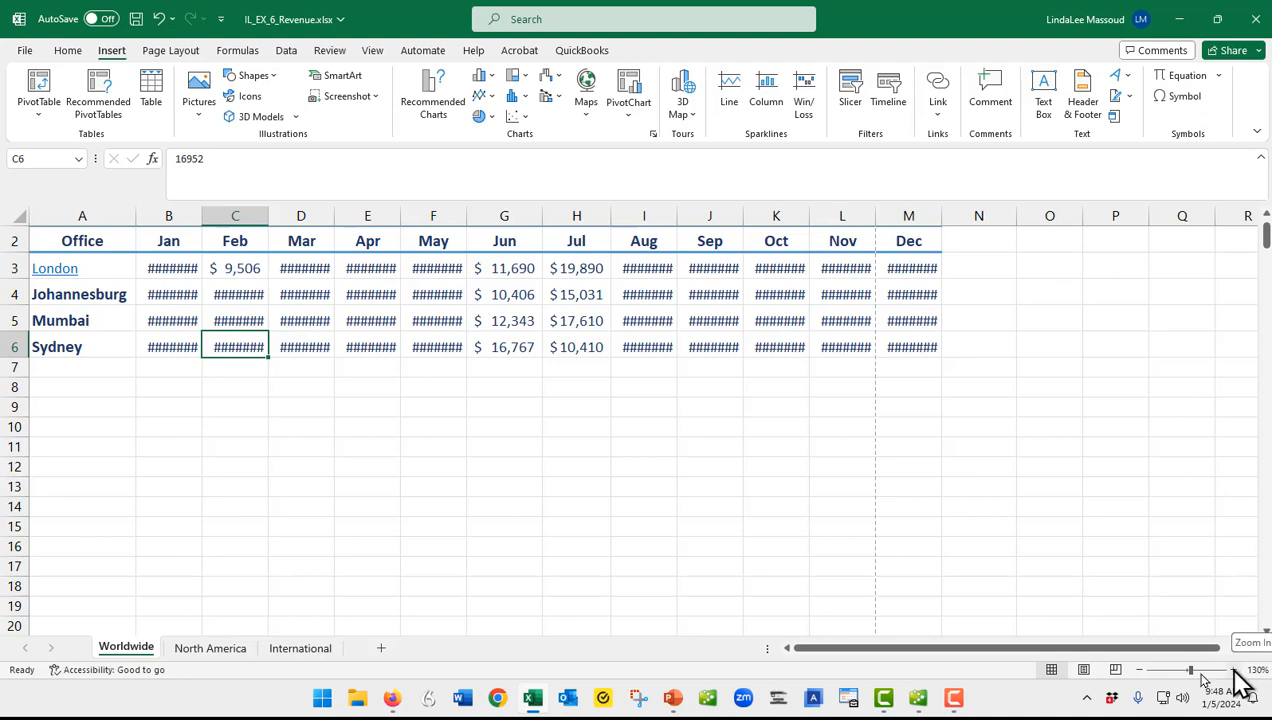
{"action": "left_click", "coordinate": [1141, 671]}
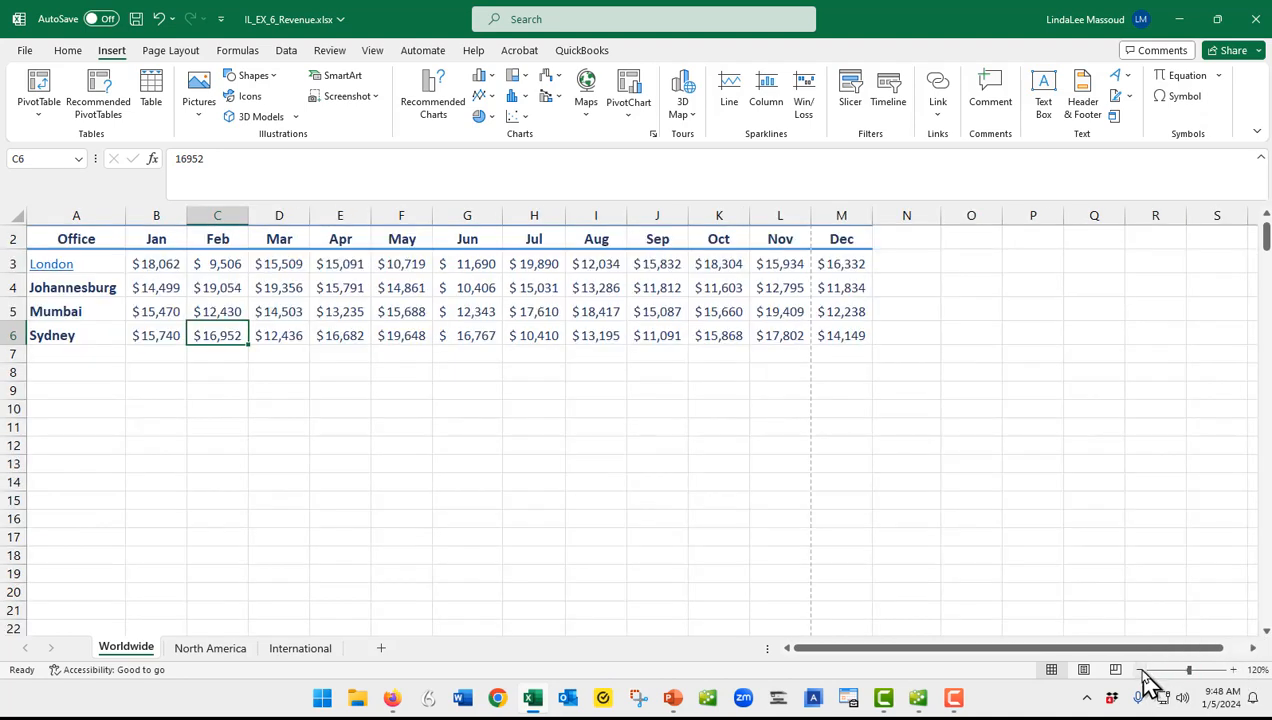
{"action": "left_click", "coordinate": [1141, 671]}
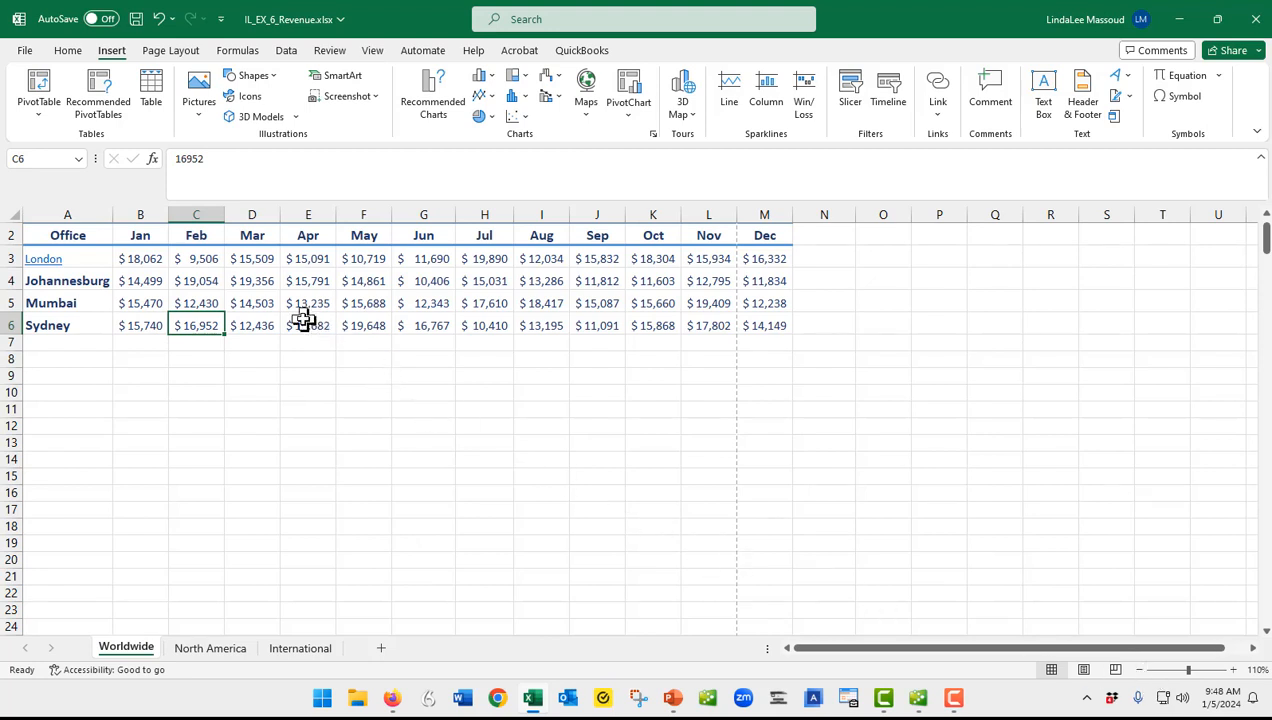
Step: Remove the hyperlink from the London cell (A3) on the Worldwide sheet, keeping its text
{"action": "right_click", "coordinate": [45, 273]}
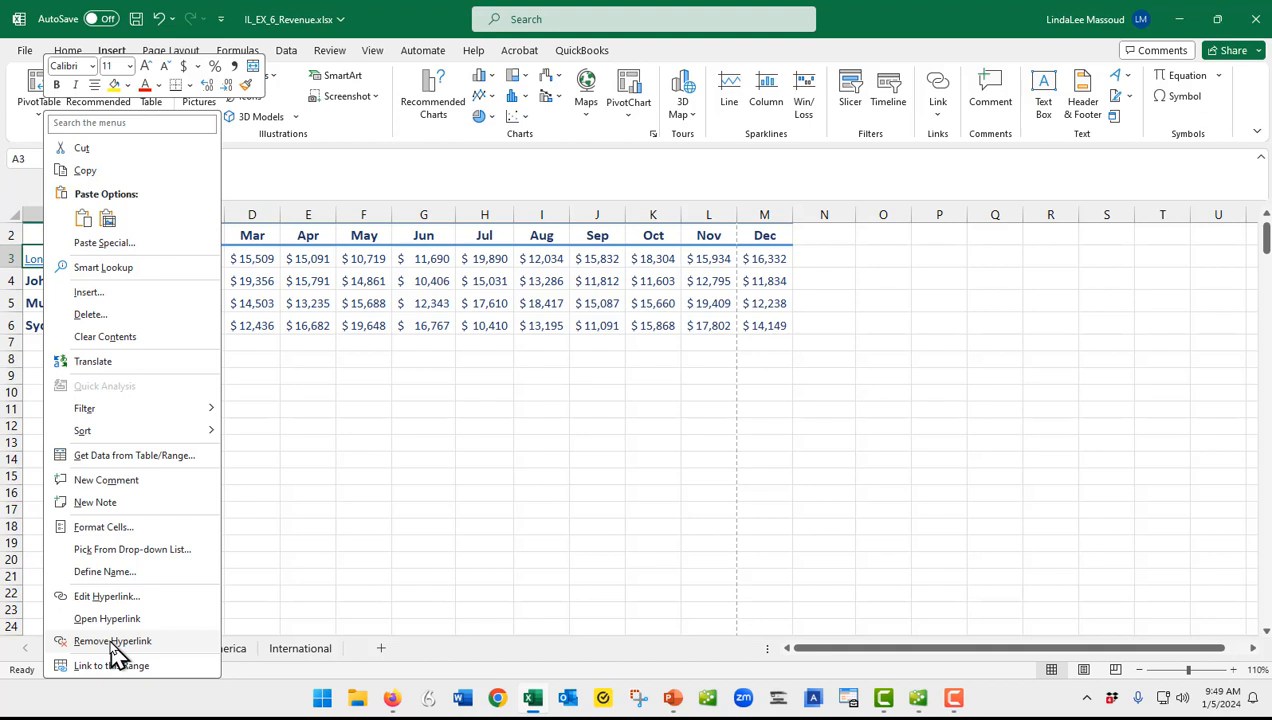
{"action": "left_click", "coordinate": [112, 642]}
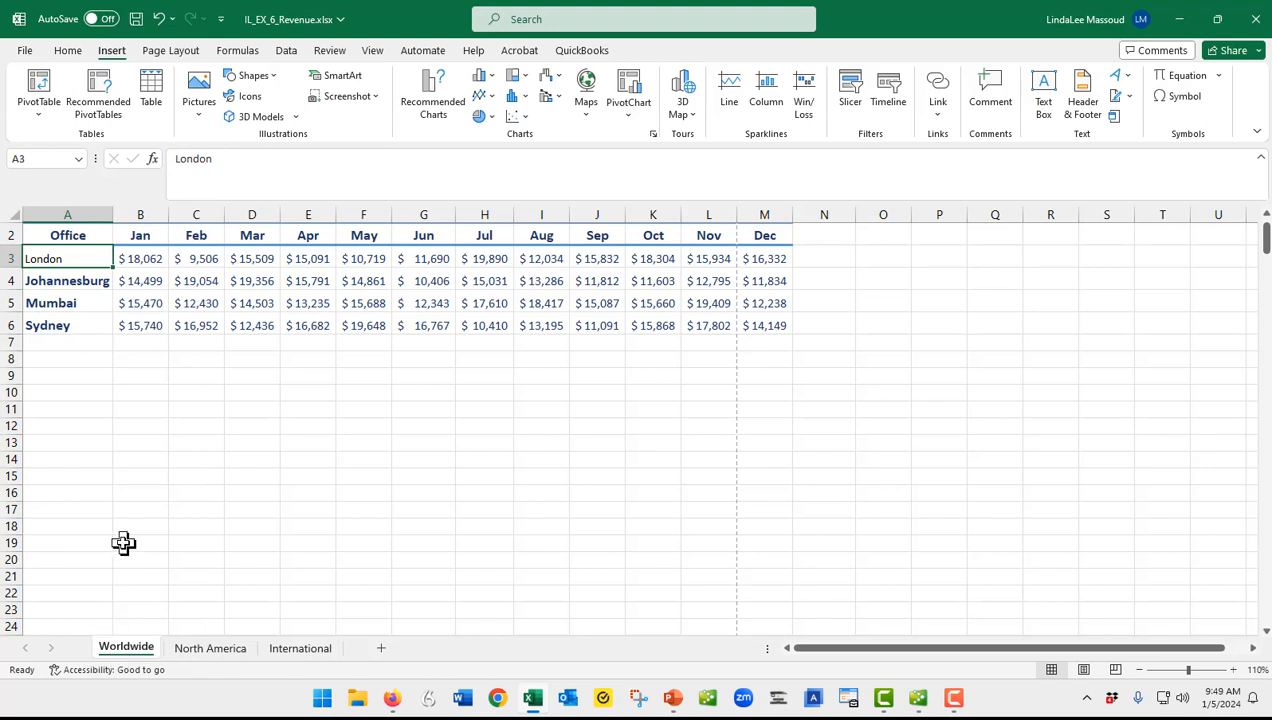